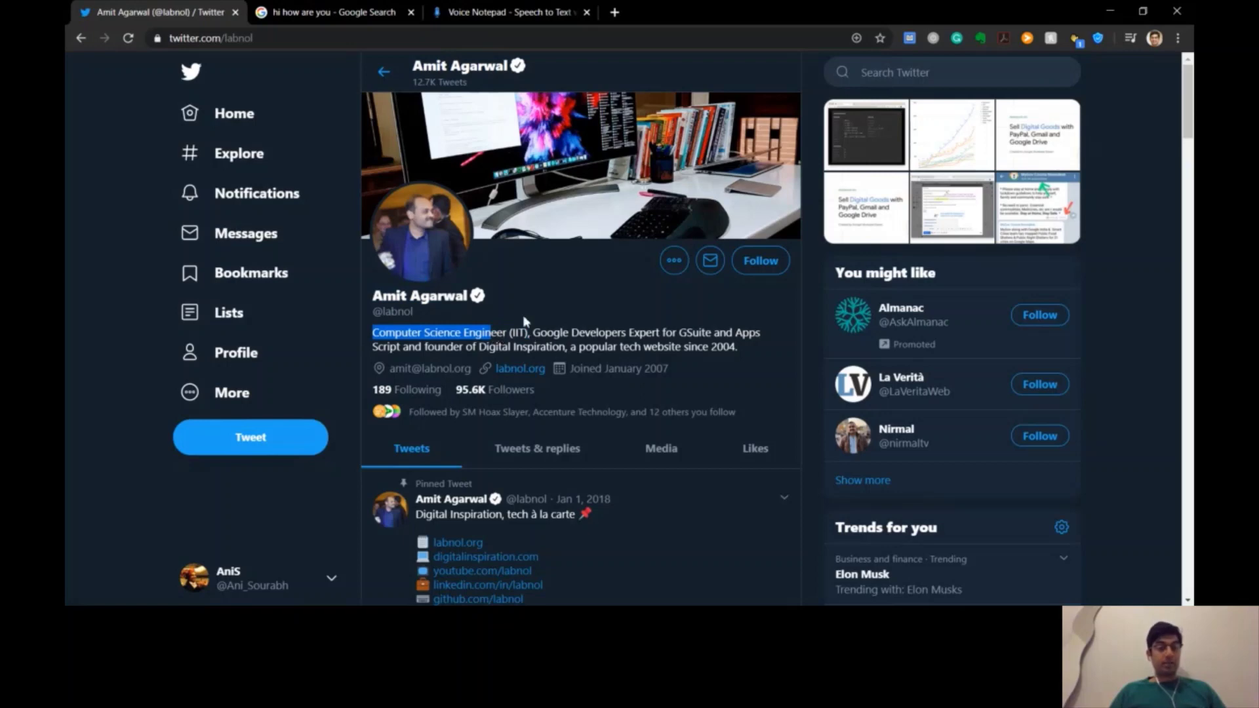
Highlight parts of the first bio line, including 'Google Developers Expert'
click(525, 313)
drag(554, 335, 670, 337)
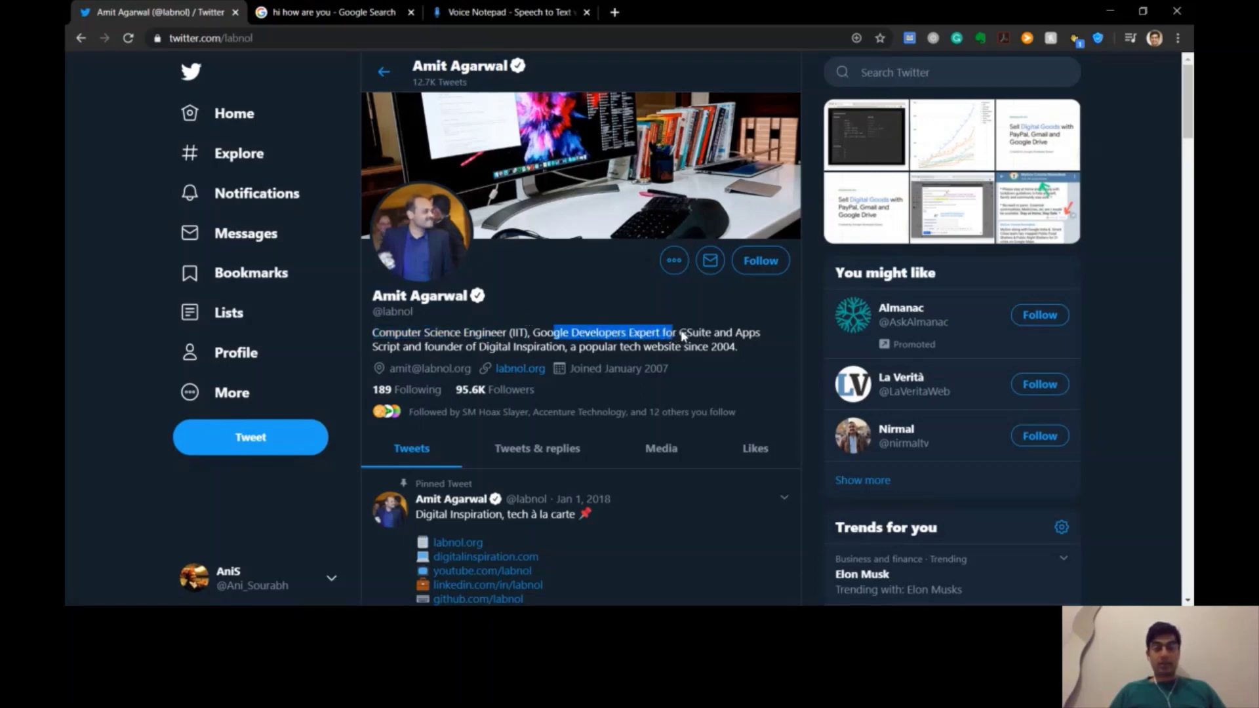
drag(539, 334, 660, 336)
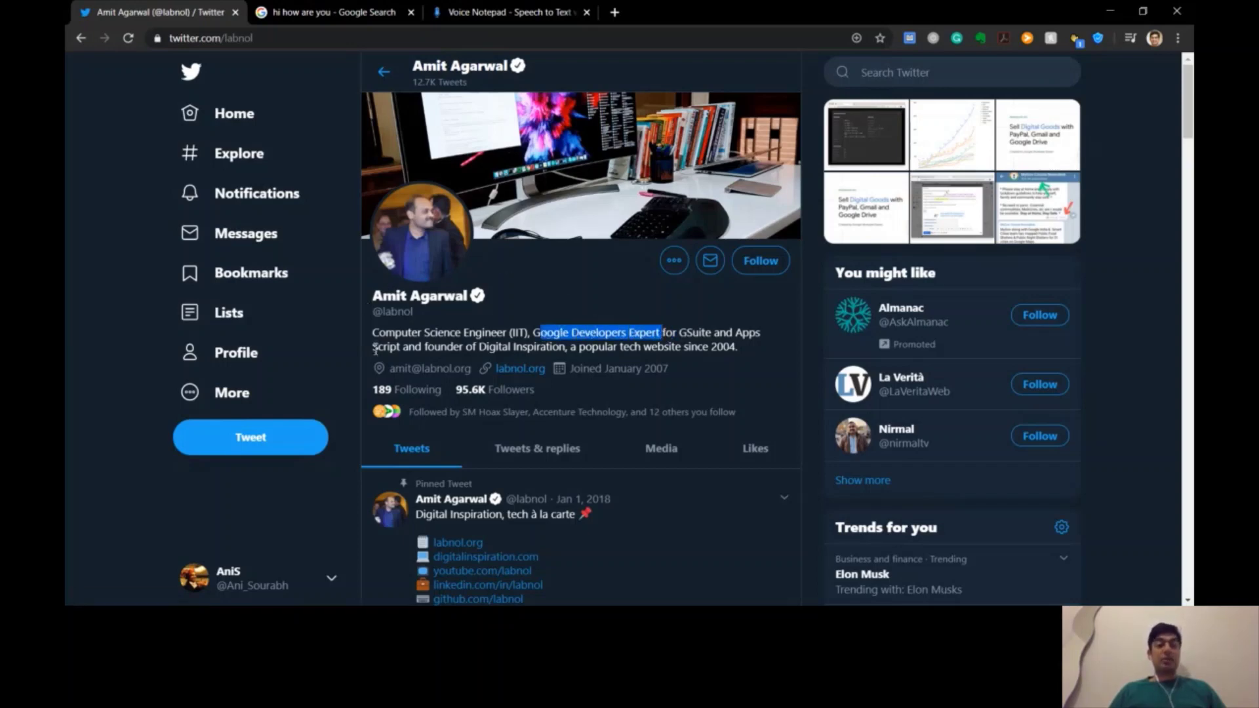
drag(412, 333, 601, 336)
Highlight 'popular tech website' in the second bio line and open the labnol.org link
drag(489, 348, 676, 349)
click(690, 354)
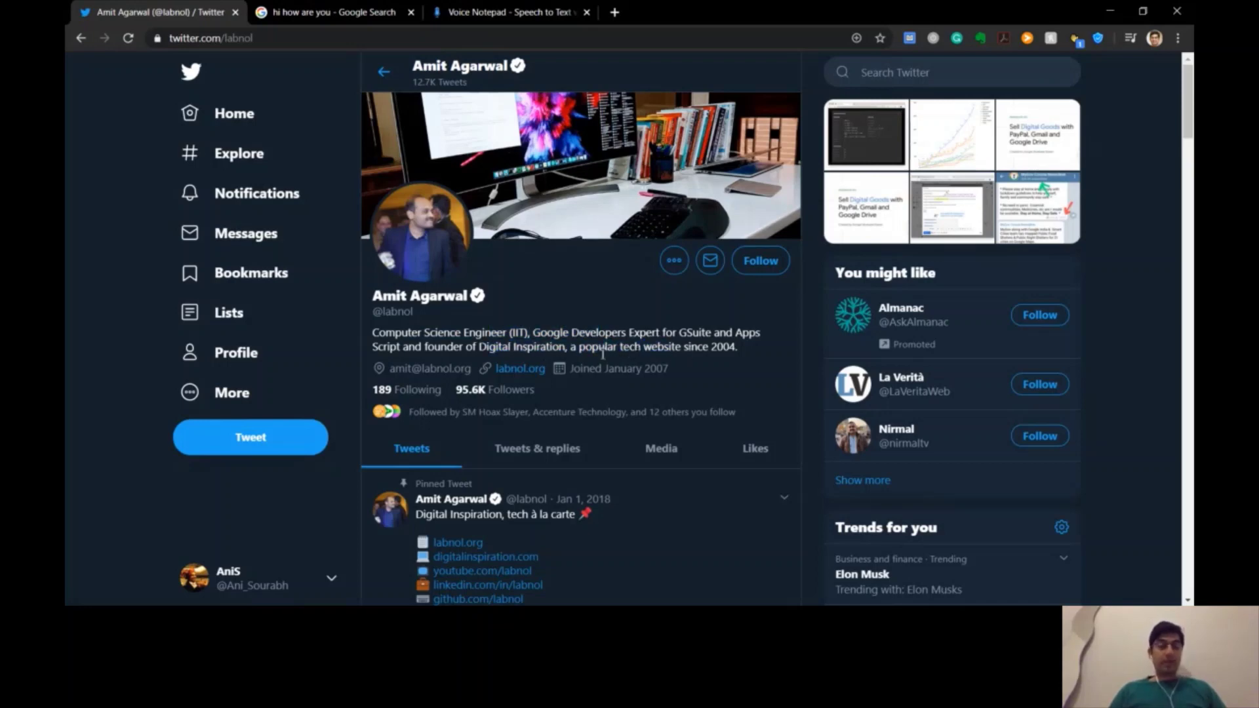
drag(589, 349, 702, 349)
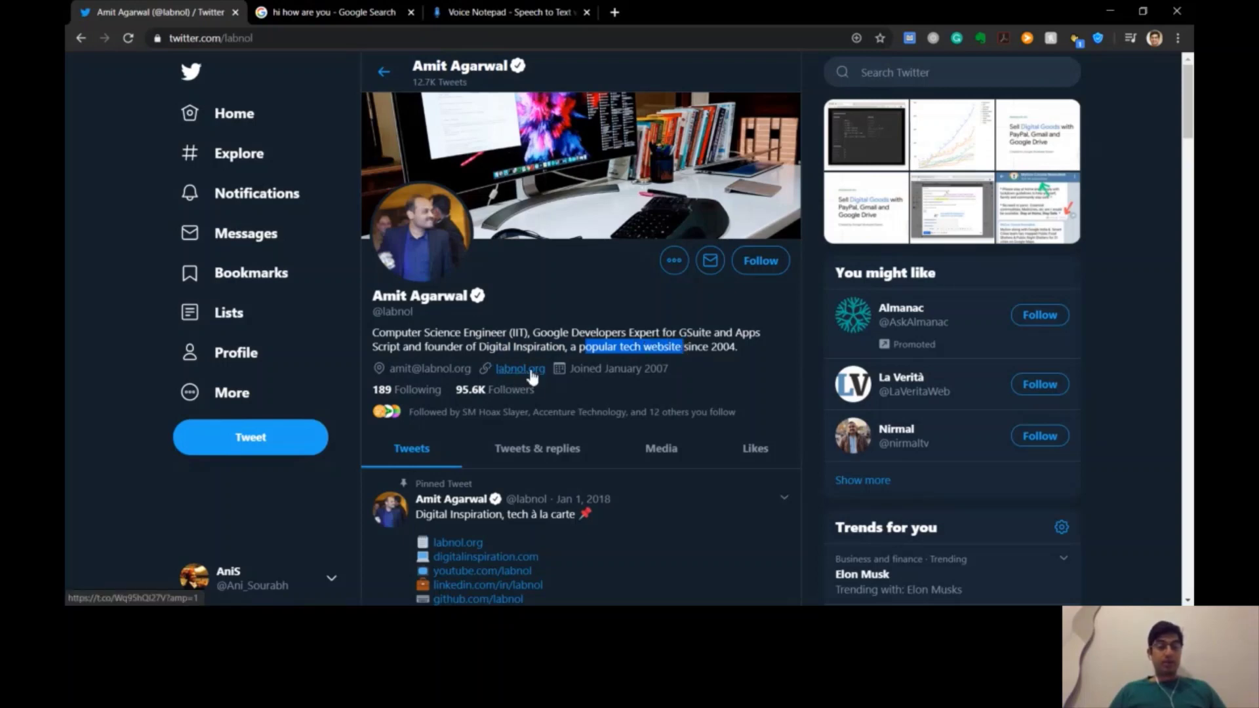
click(528, 370)
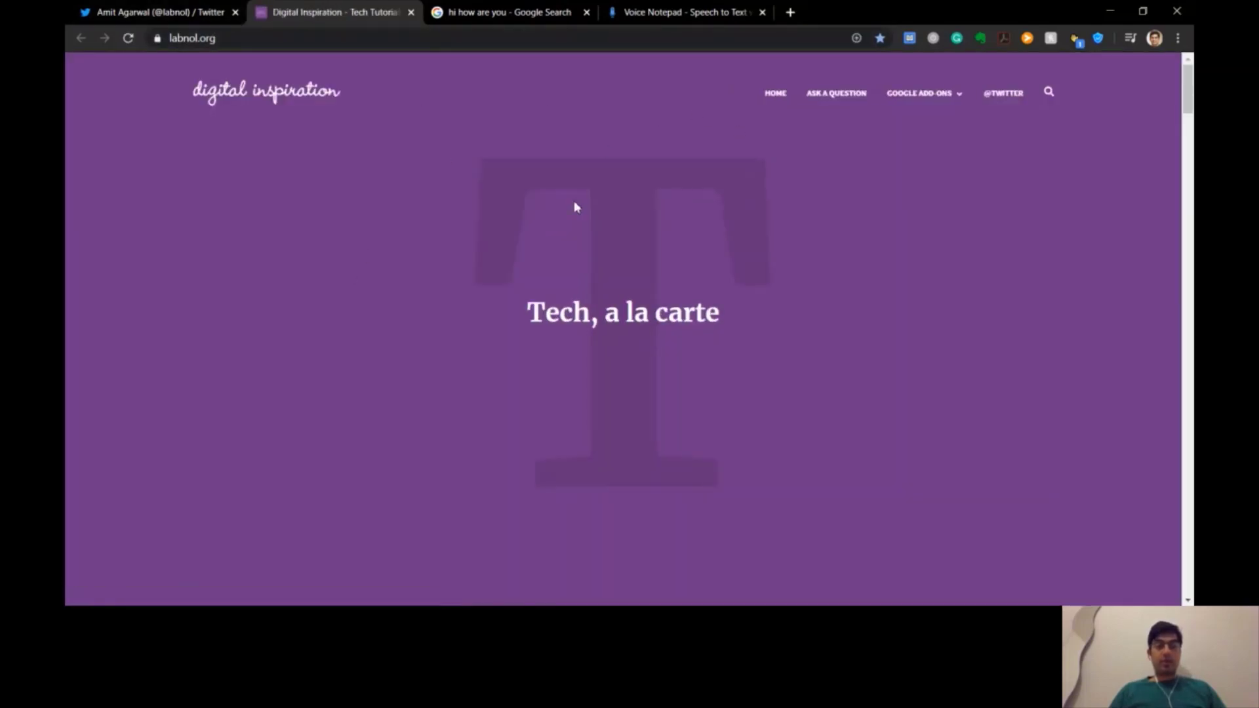
Revisit the Twitter profile to highlight 'since 2004.', then return to labnol.org
mouse_move(952, 98)
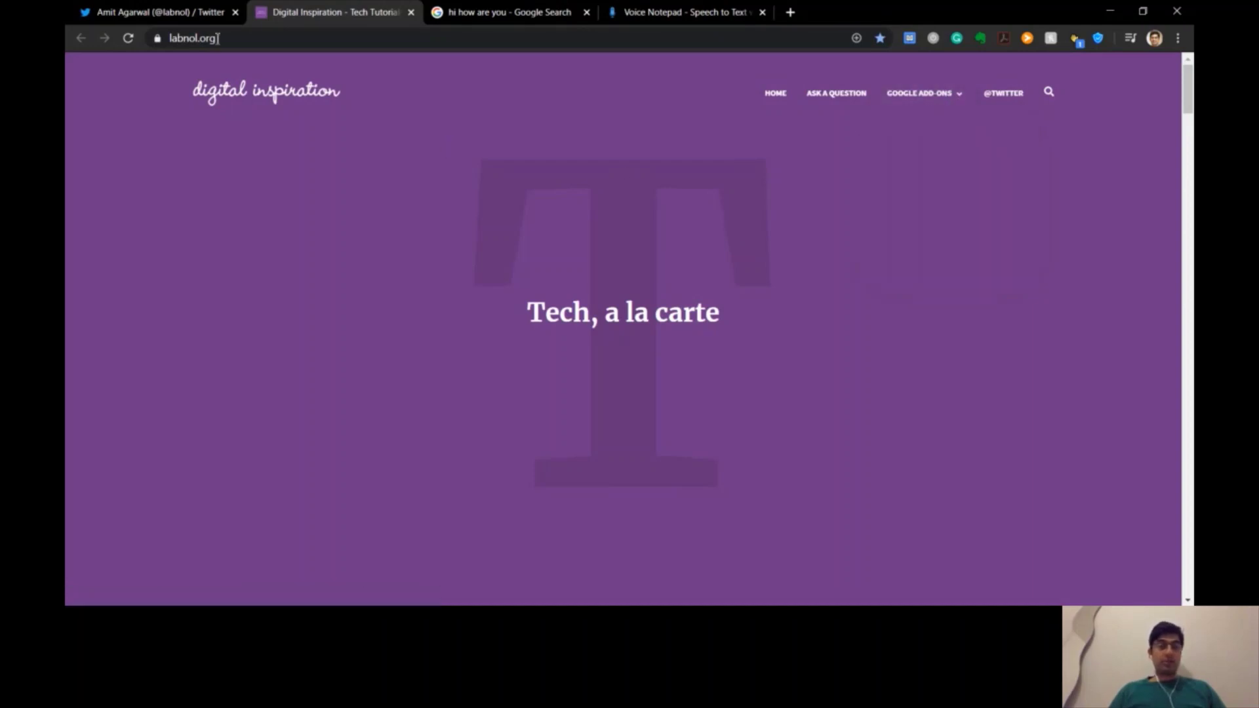
click(167, 13)
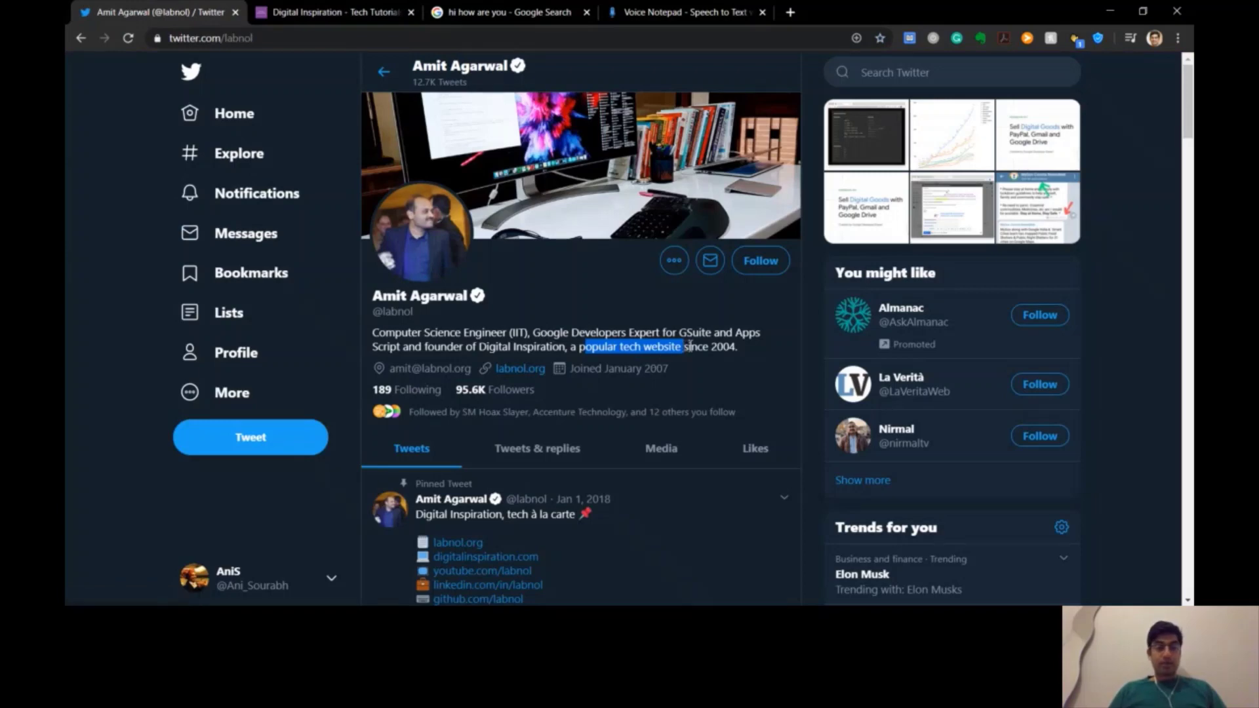
drag(690, 346, 742, 348)
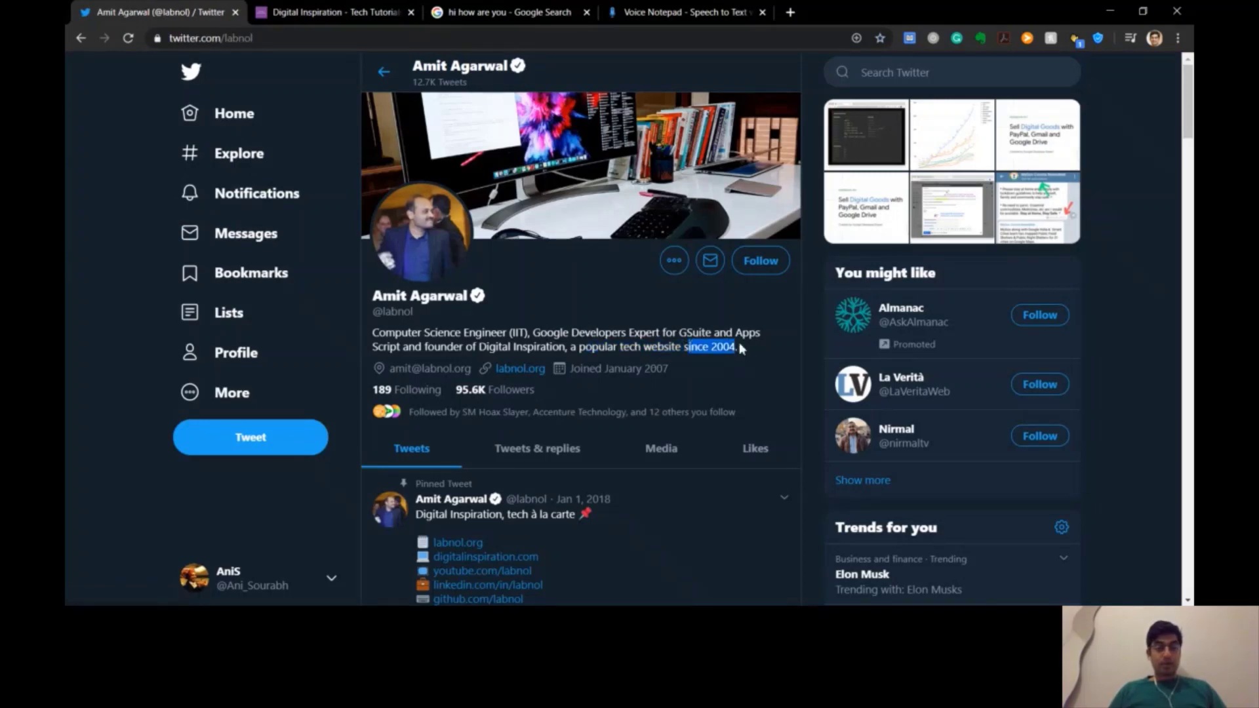
click(335, 15)
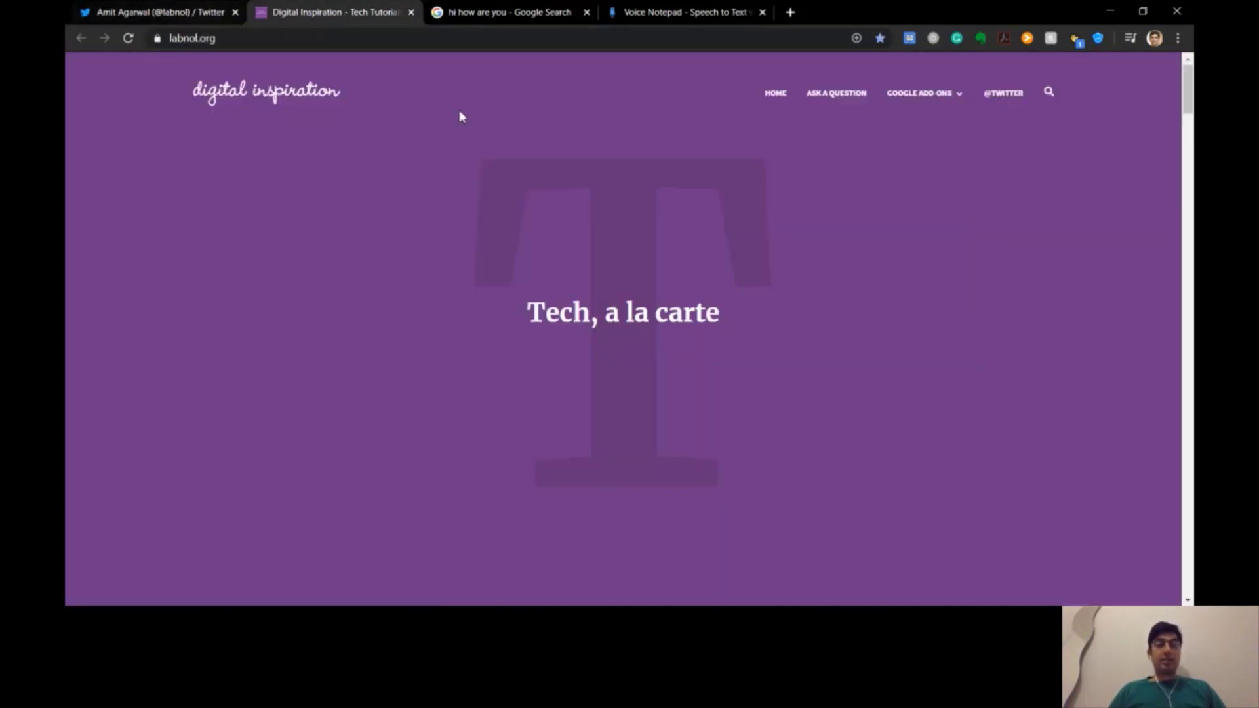
Show the Voice Notepad tab and move it before the Google Search tab
mouse_move(959, 99)
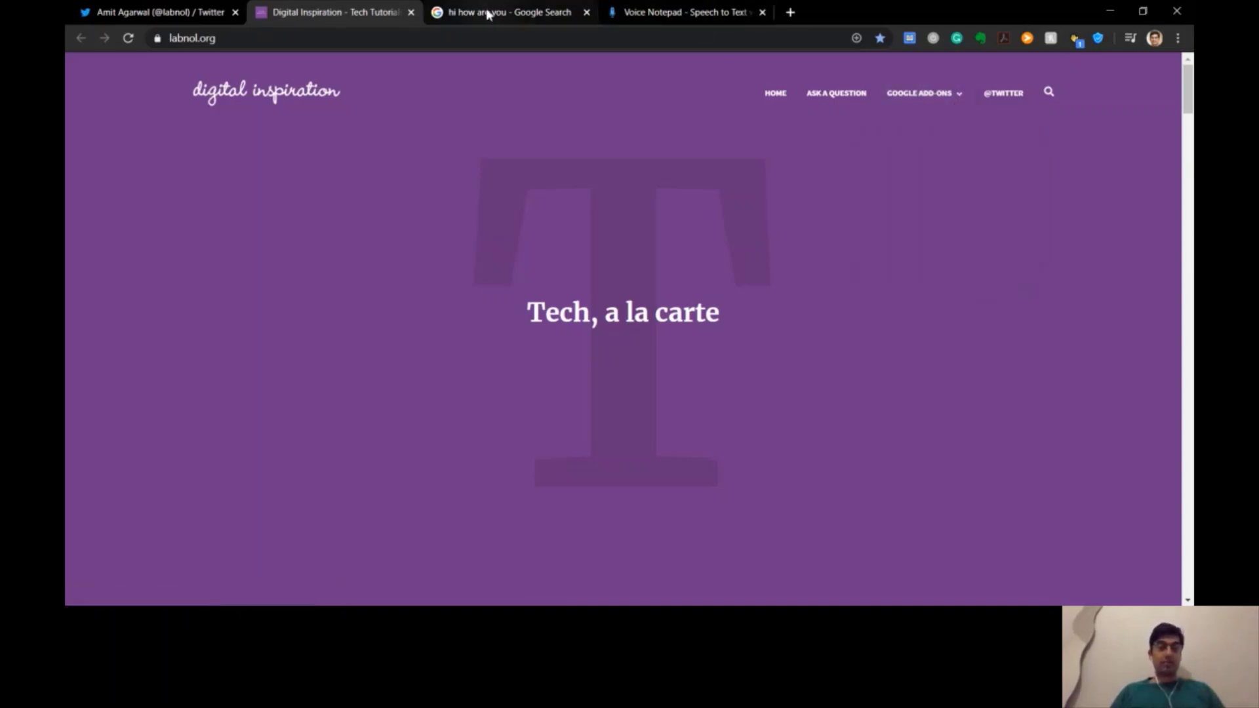
click(662, 12)
drag(663, 12, 484, 10)
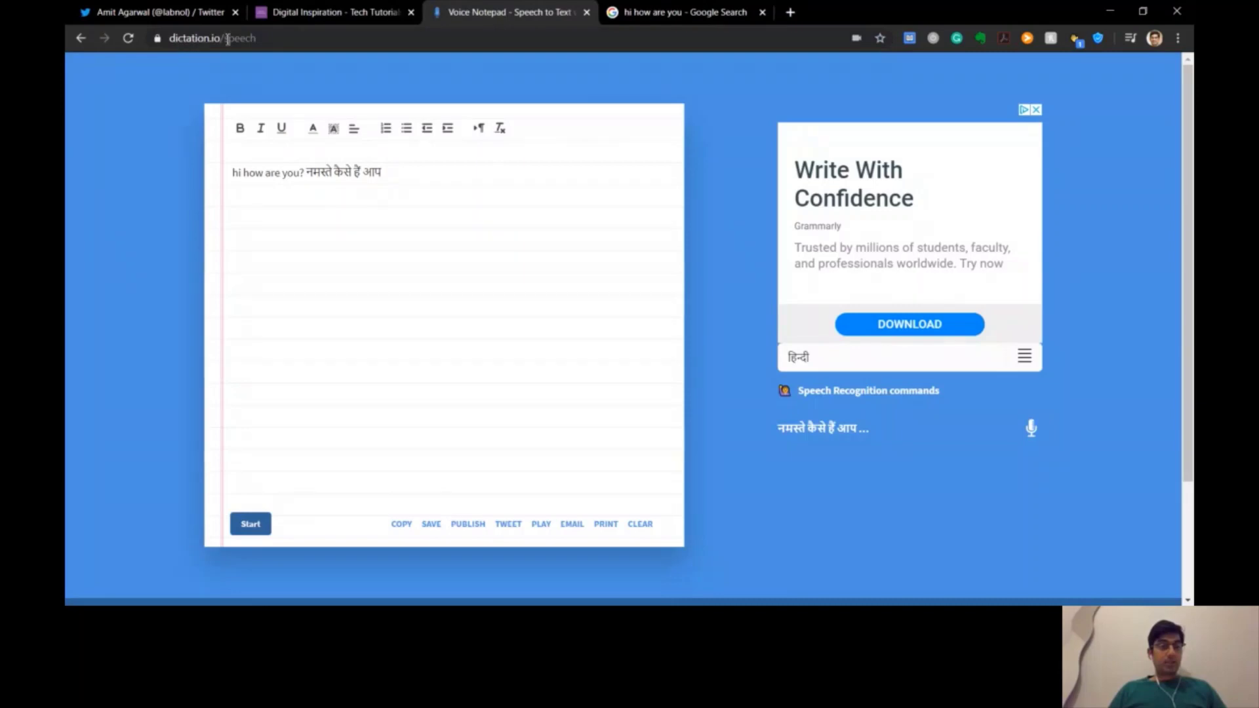
click(289, 37)
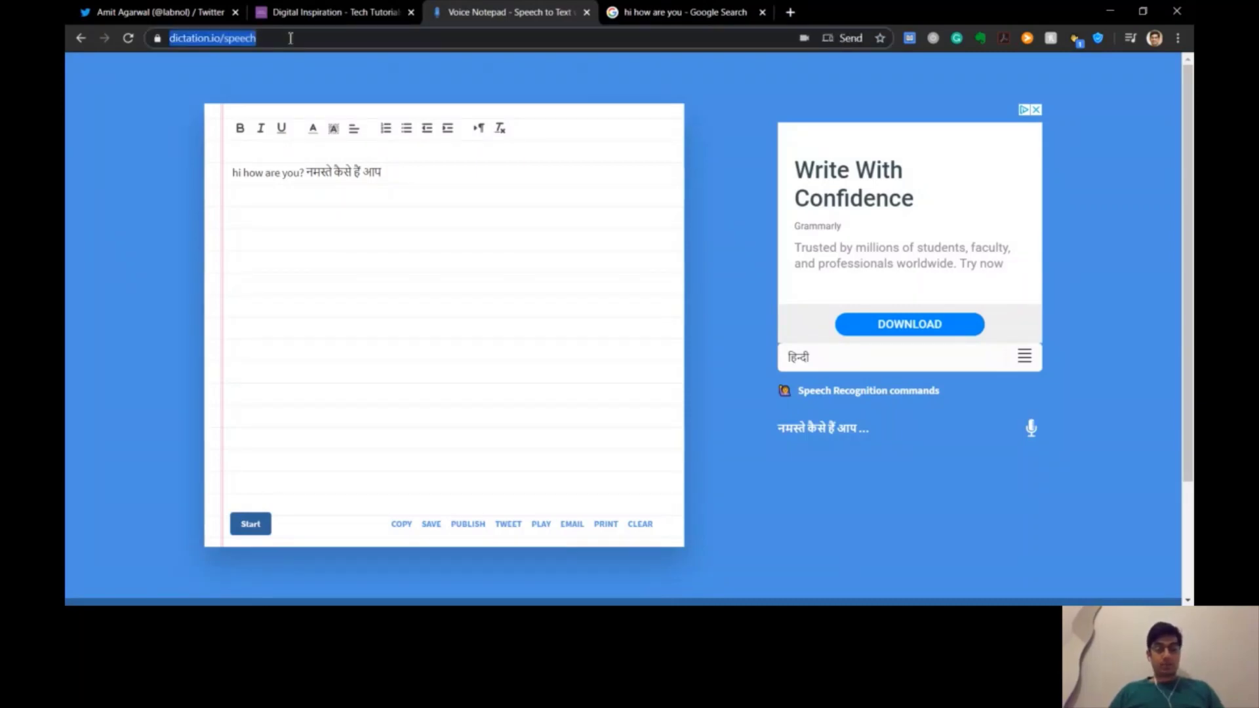
text(dictation)
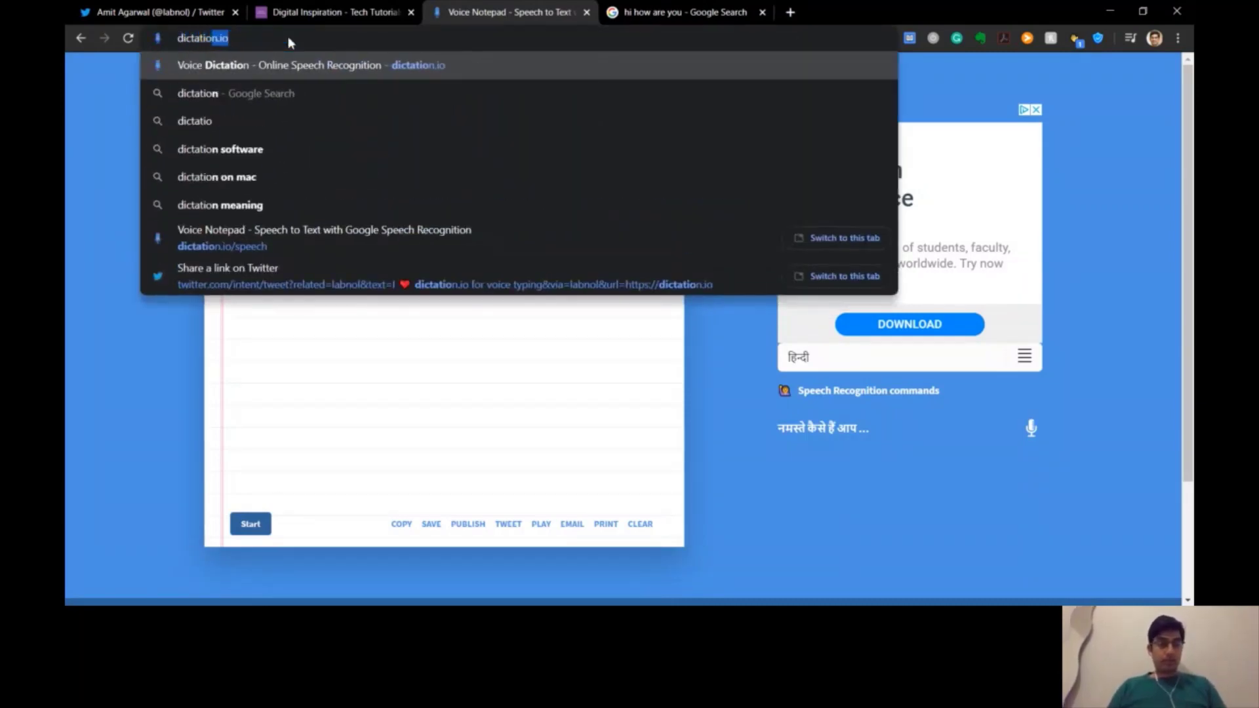
text(.io)
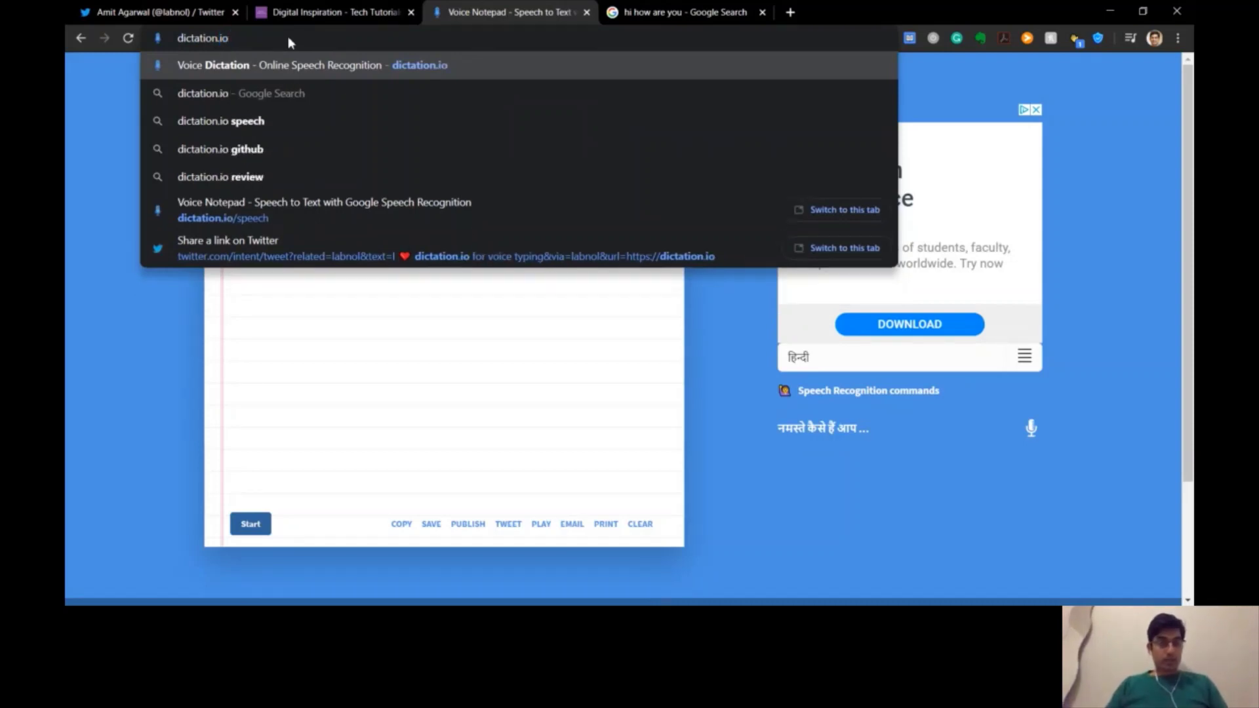
key(Return)
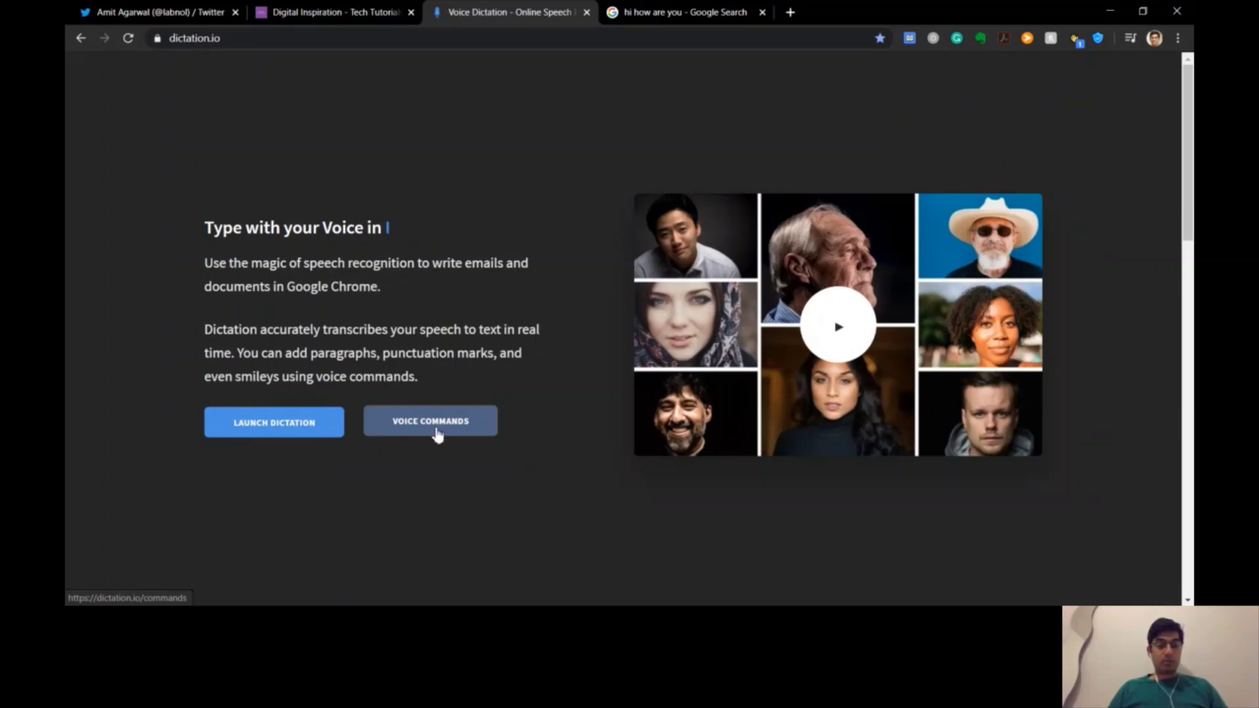
click(273, 423)
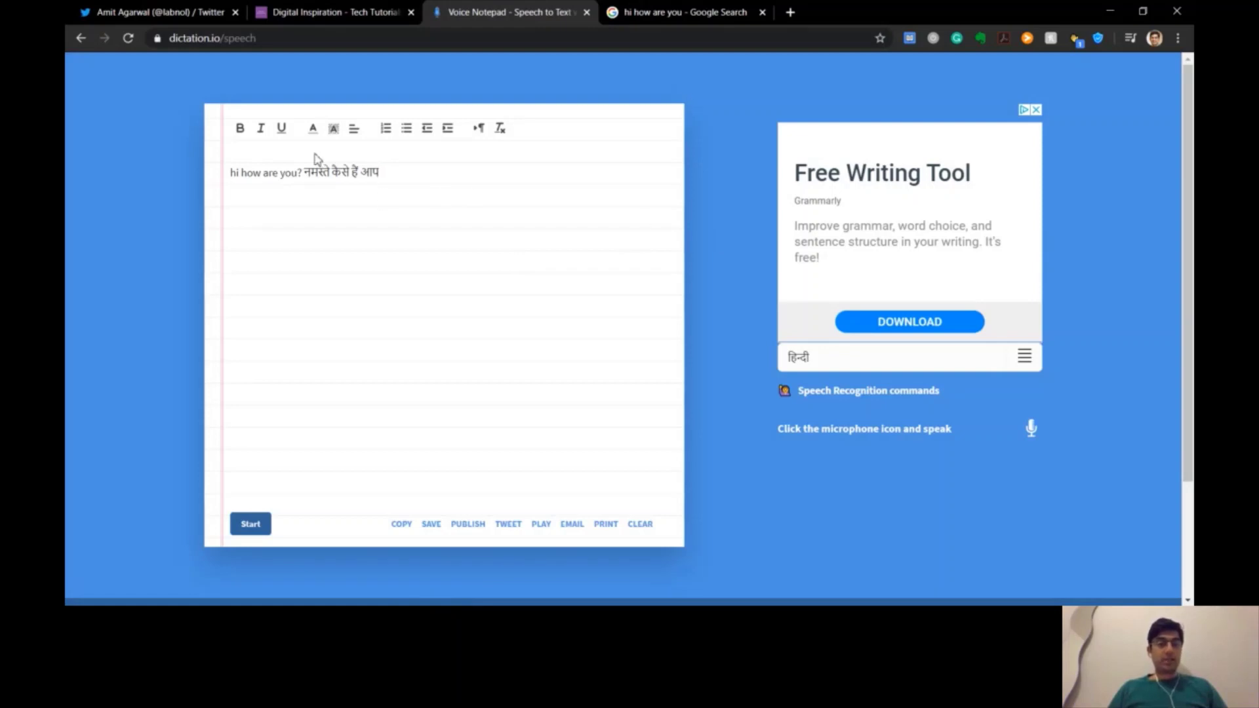
Delete the old dictated line, then type a test name and delete it
drag(386, 167, 189, 173)
key(BackSpace)
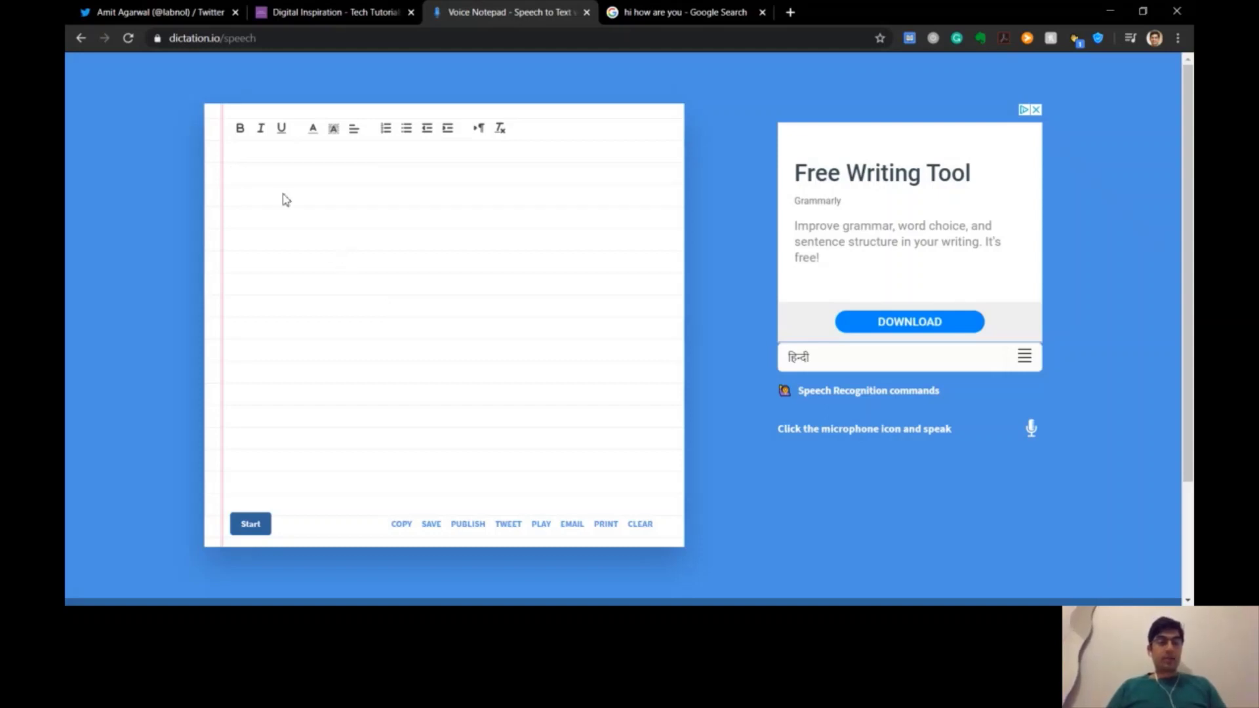
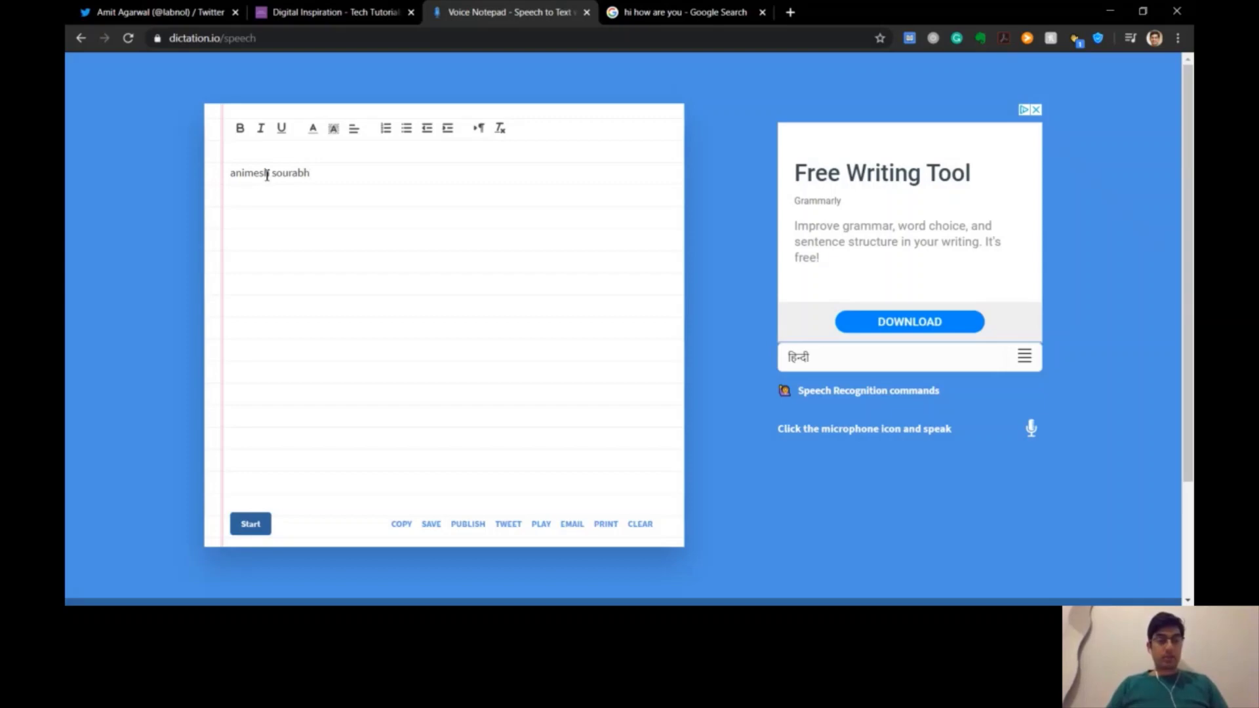
key(ctrl+a)
key(BackSpace)
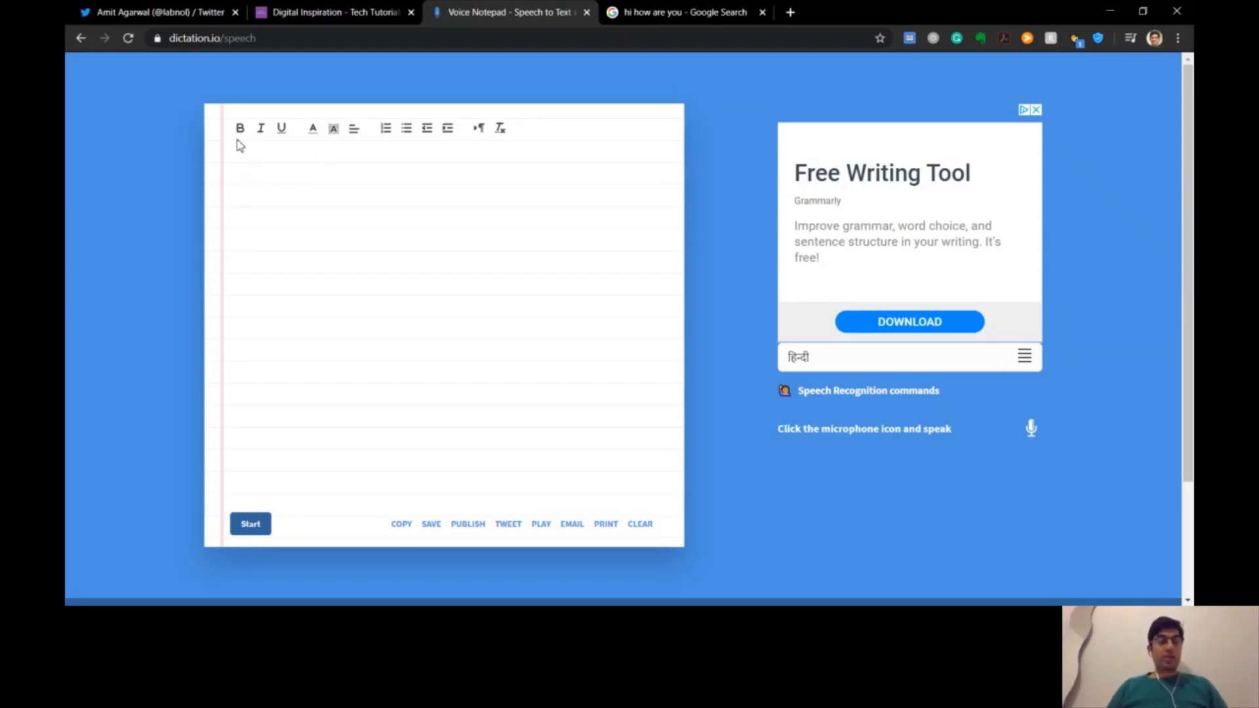
Type a test word, make it bold, then delete it to leave the notepad empty
text(animesh)
double_click(260, 176)
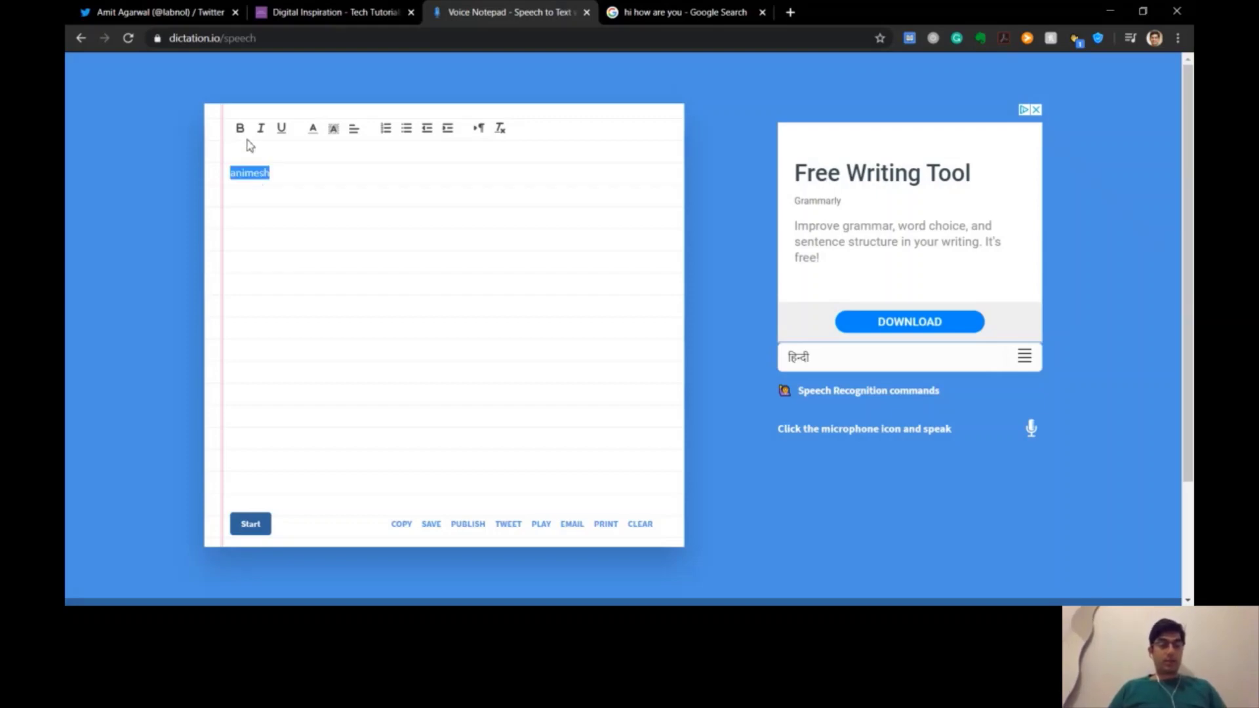
click(240, 129)
click(300, 174)
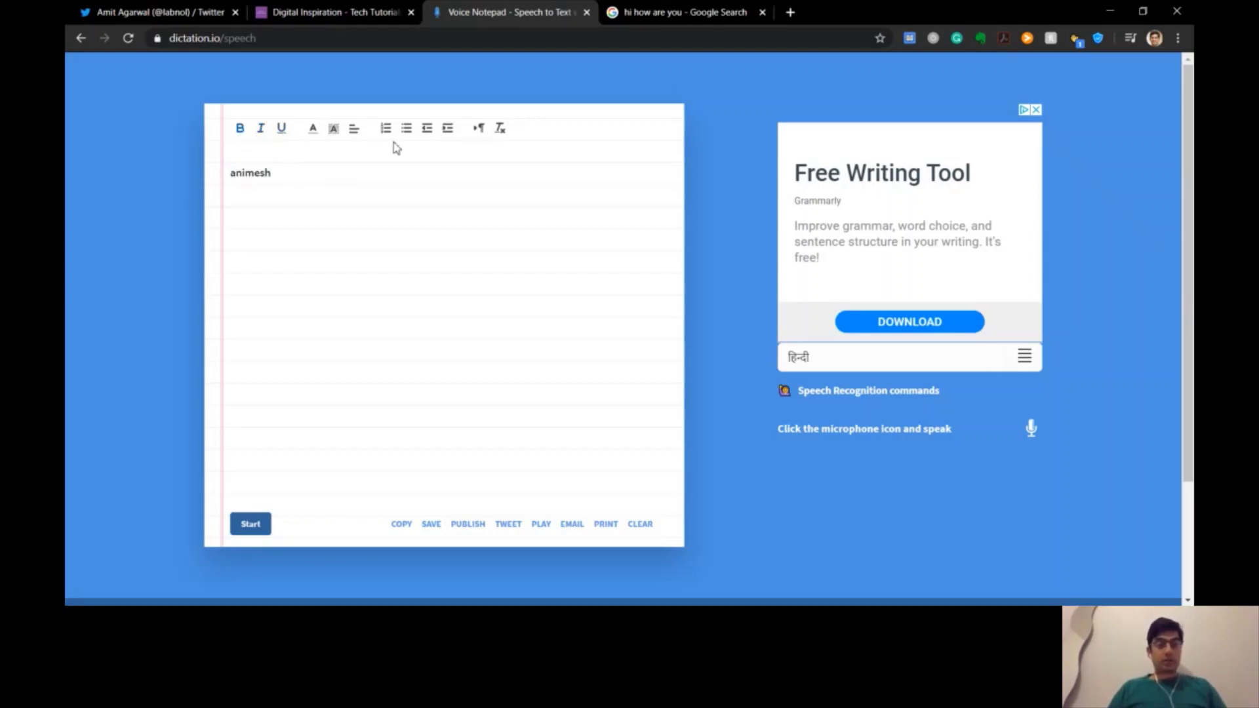
key(ctrl+a)
key(BackSpace)
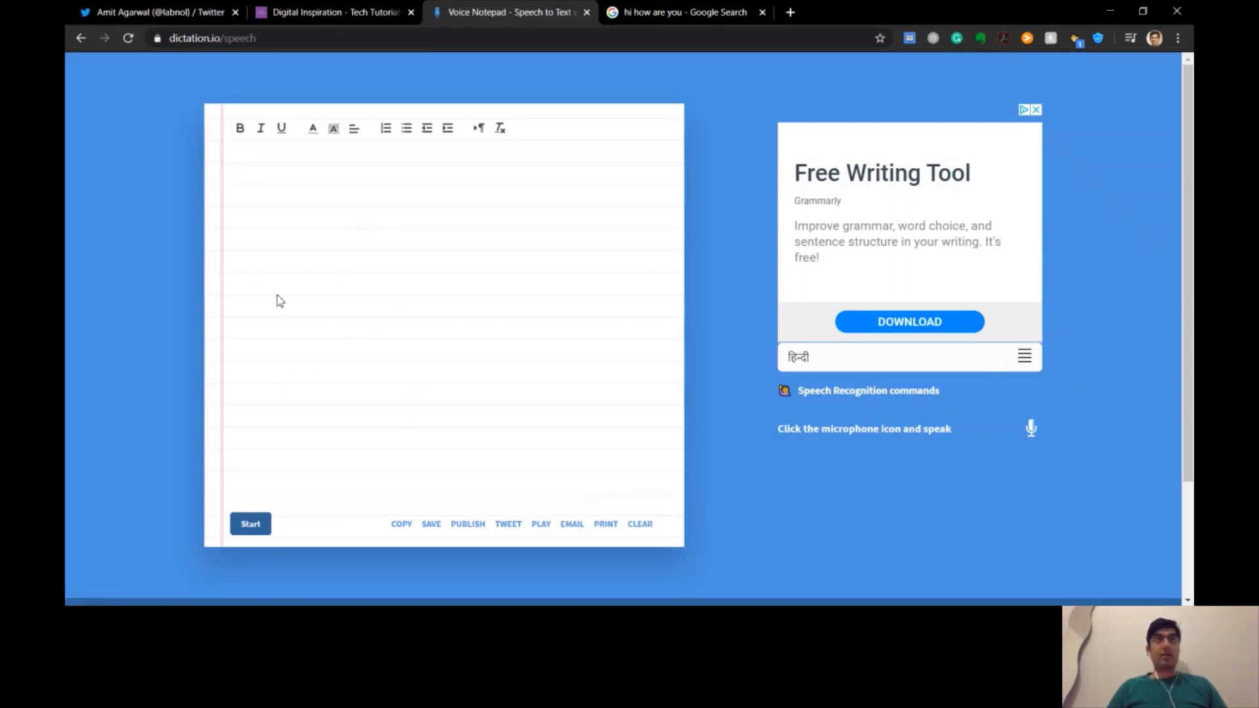
click(643, 525)
Go back to the Google home page and test the search box with 'asdf', then clear it
click(675, 18)
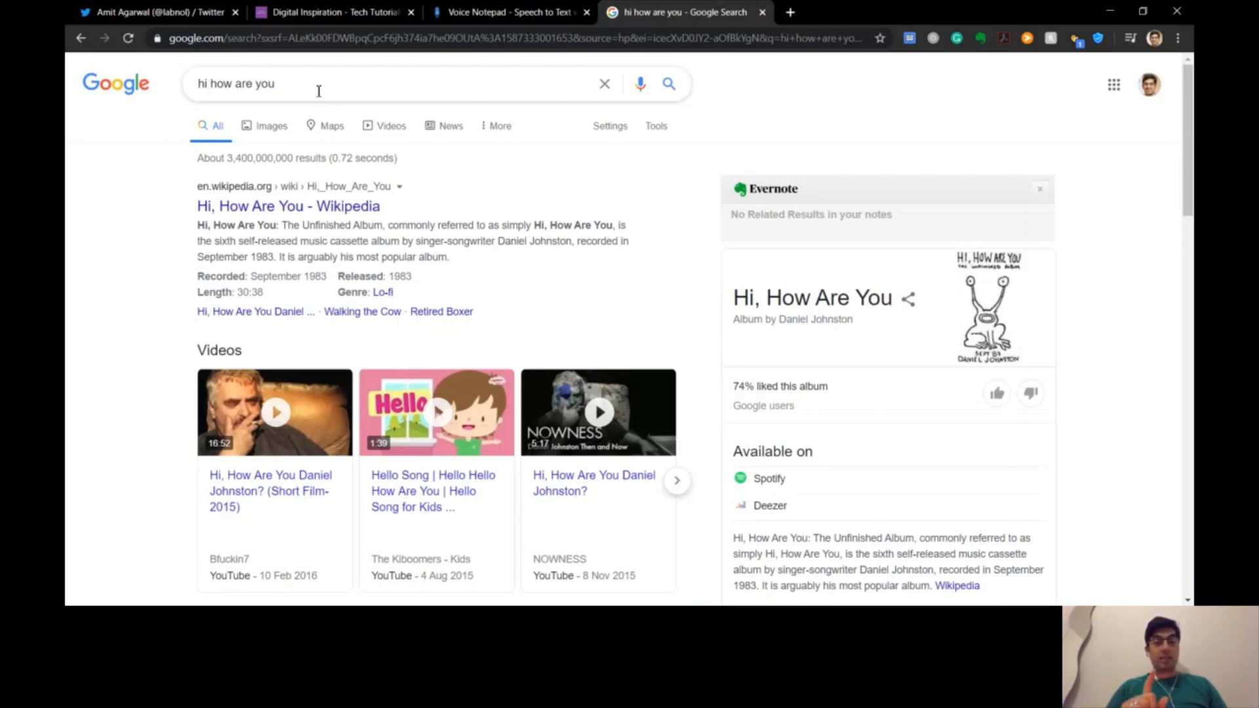
click(307, 89)
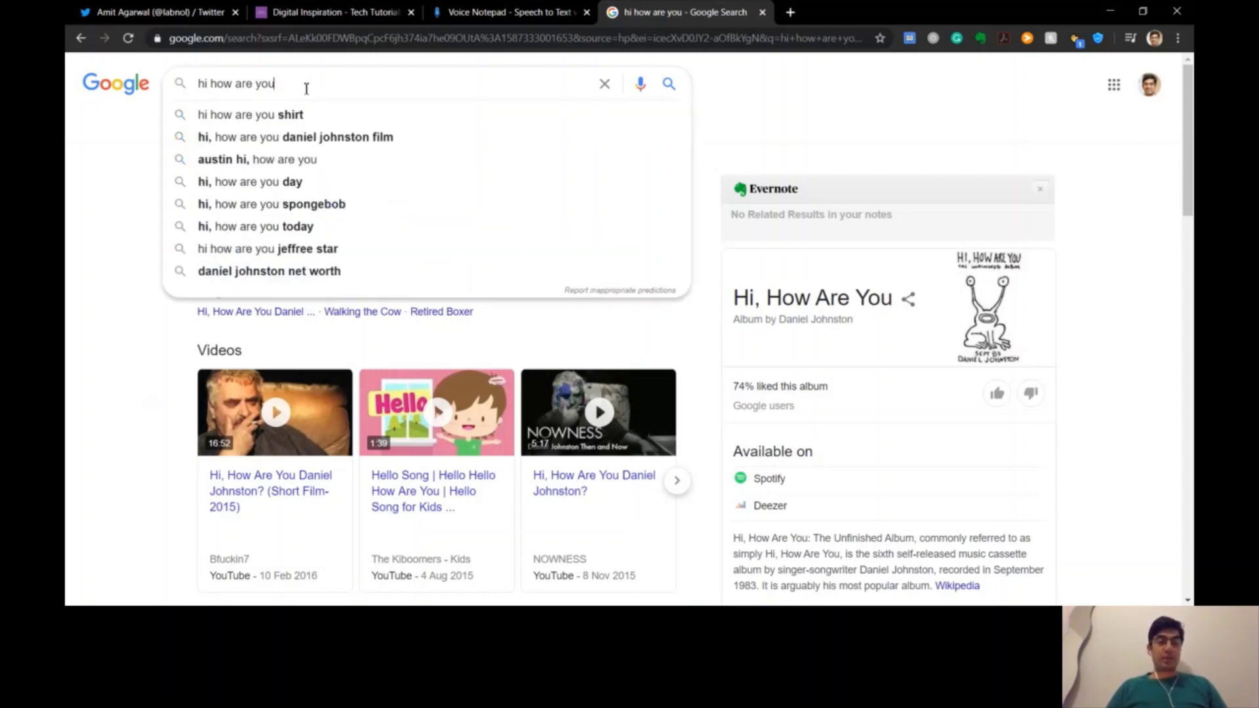
click(81, 38)
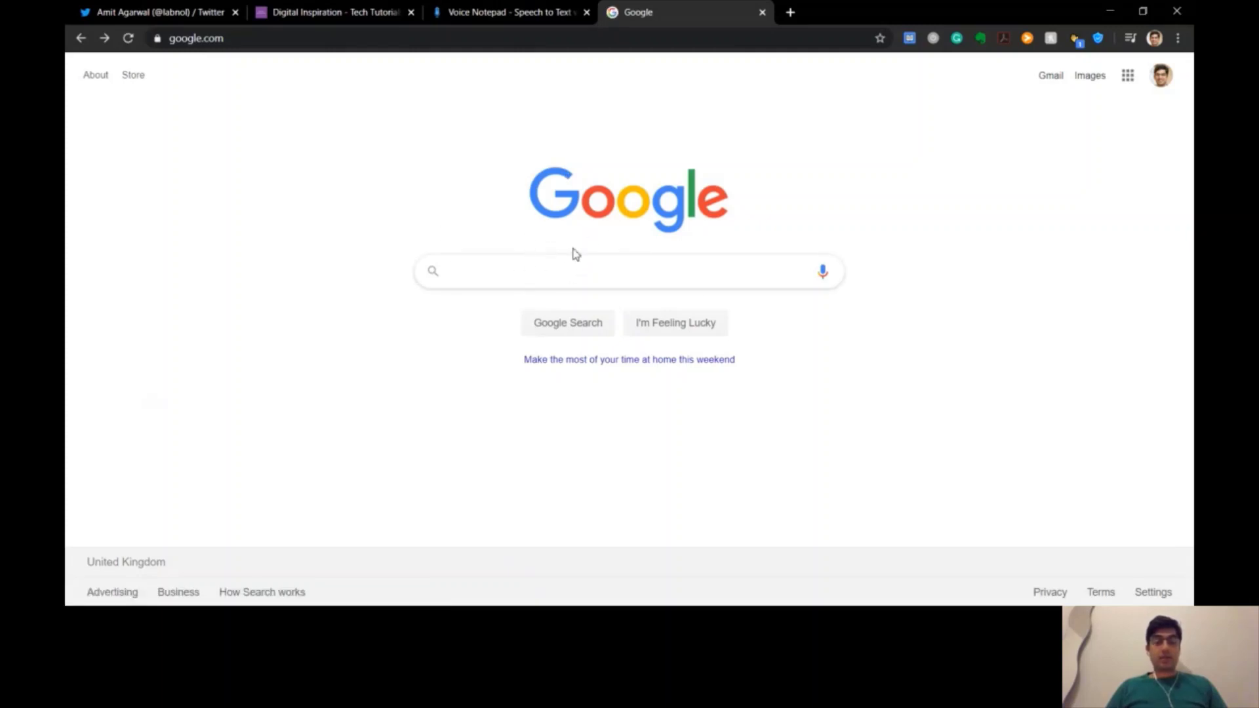
click(484, 270)
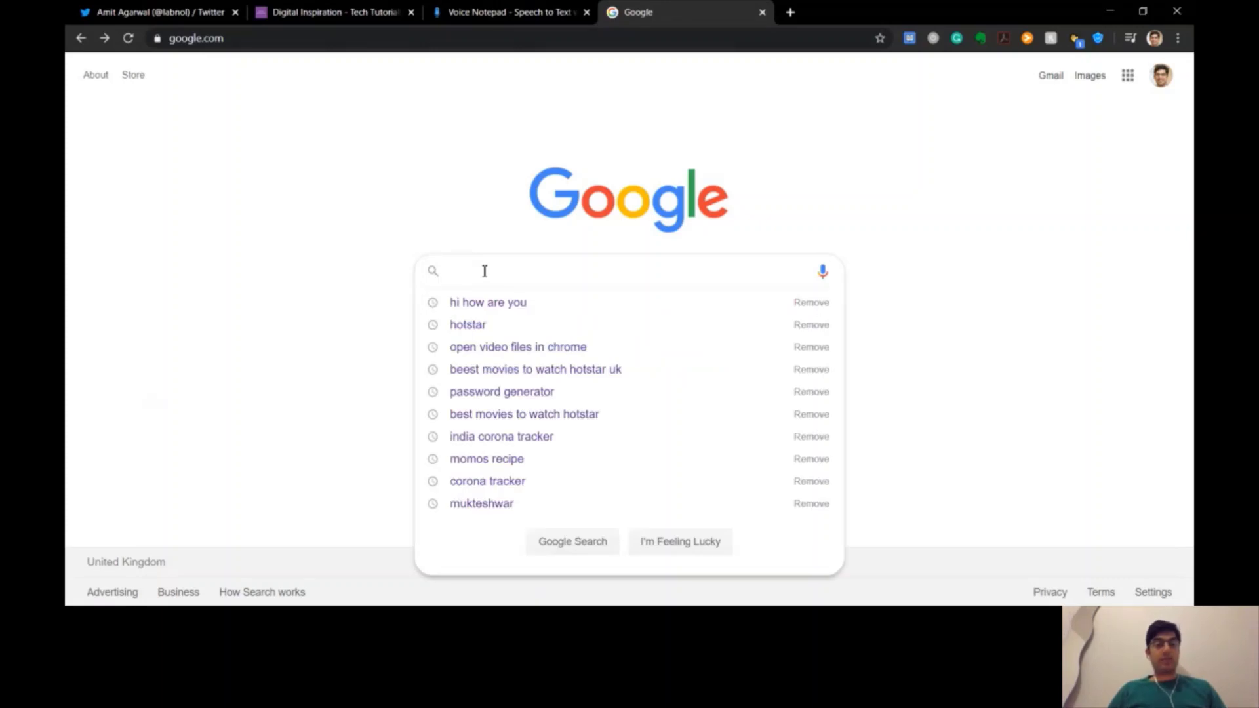
text(asdf)
key(BackSpace)
key(BackSpace)
key(BackSpace)
key(BackSpace)
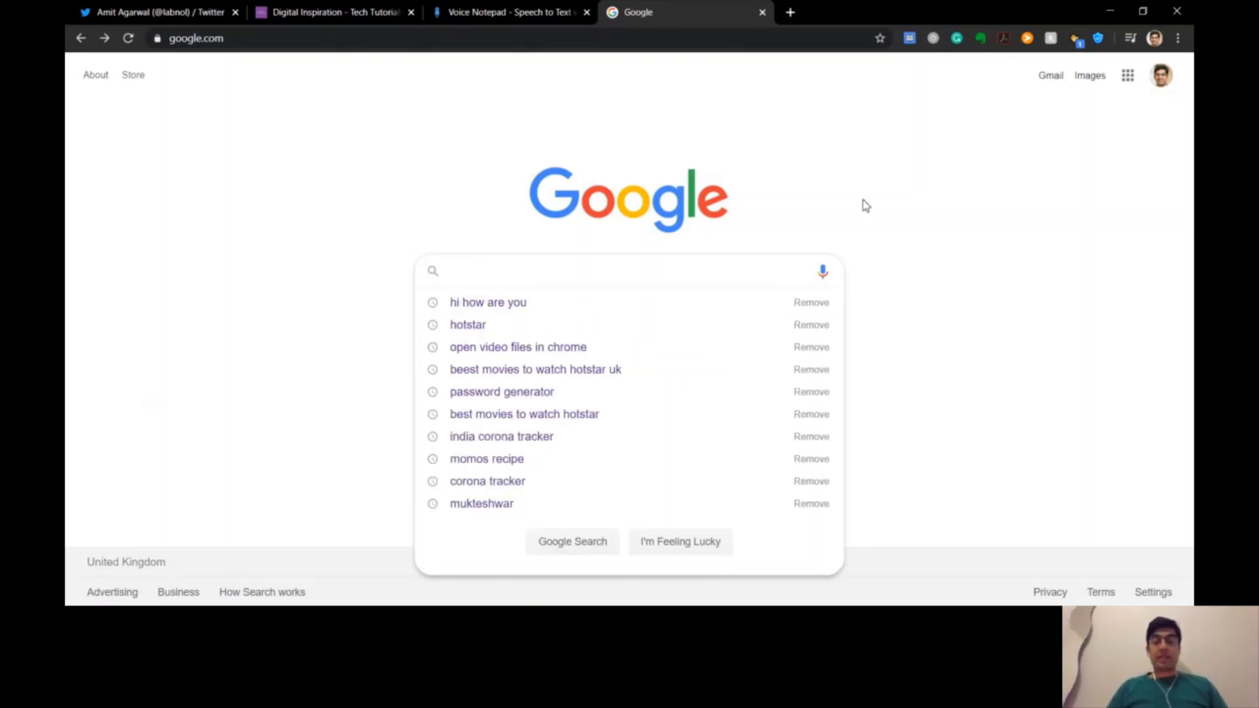
click(854, 215)
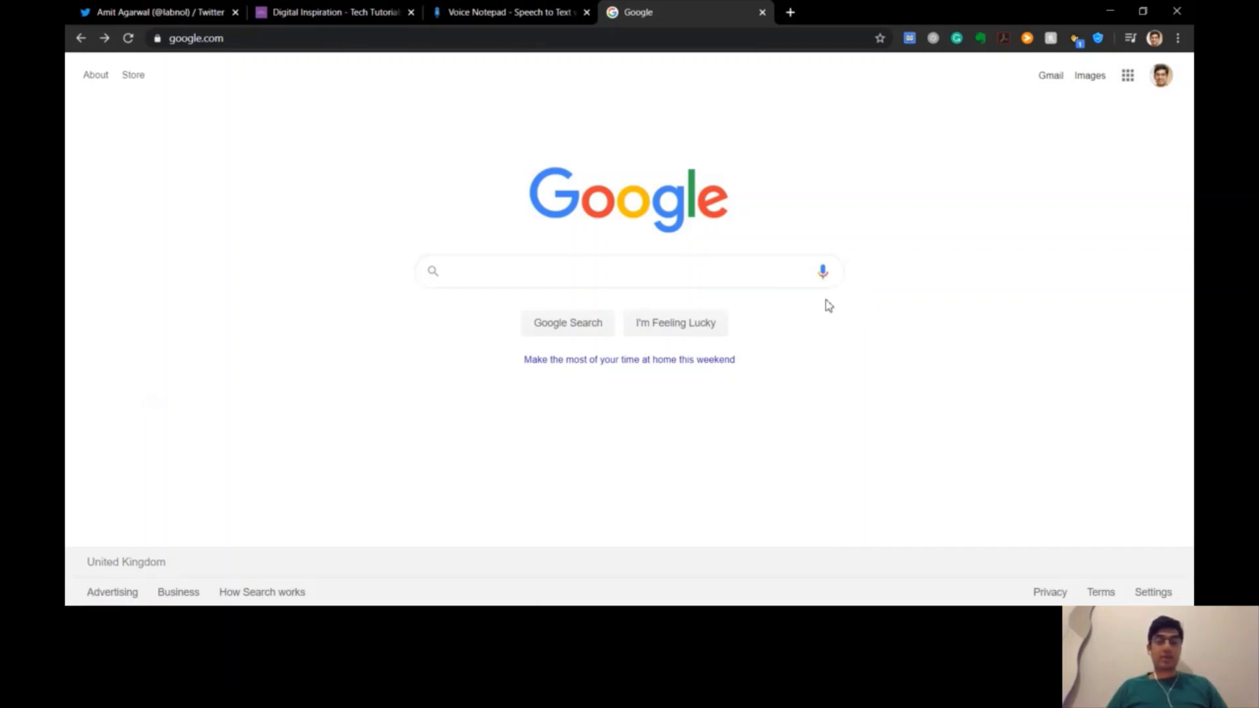
Run a voice search, return to the Google home page, and start another voice search
click(824, 275)
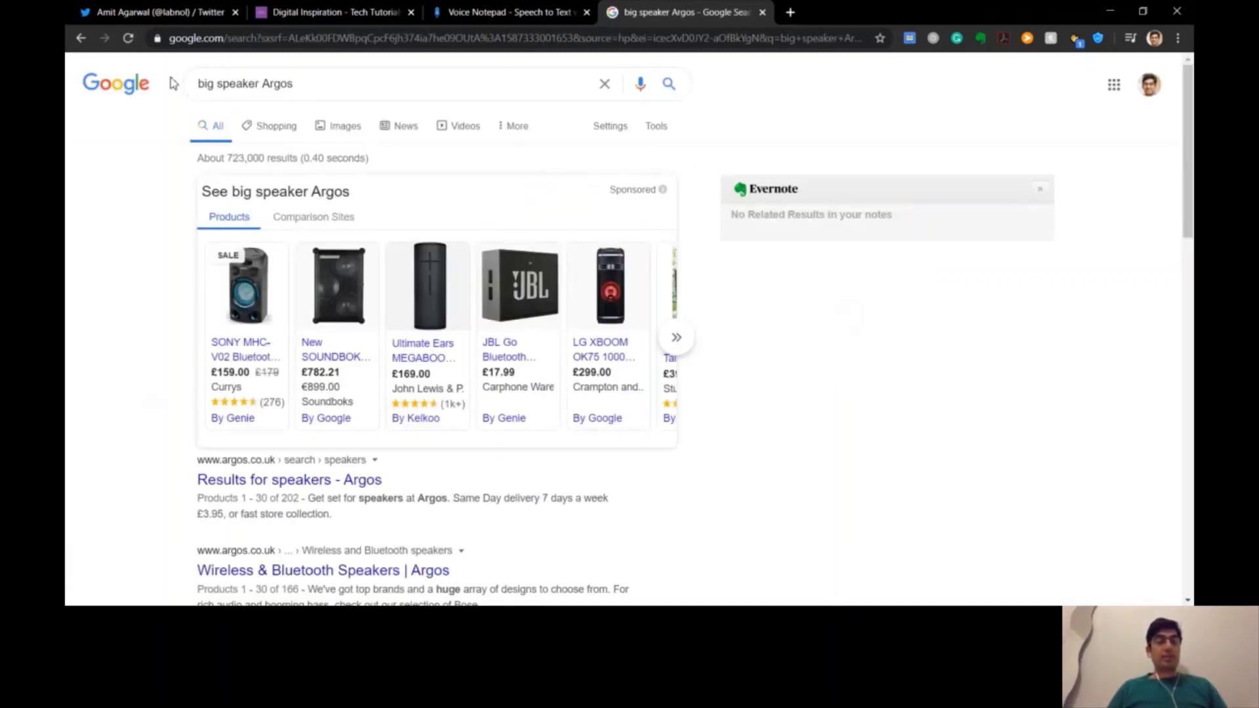
click(79, 37)
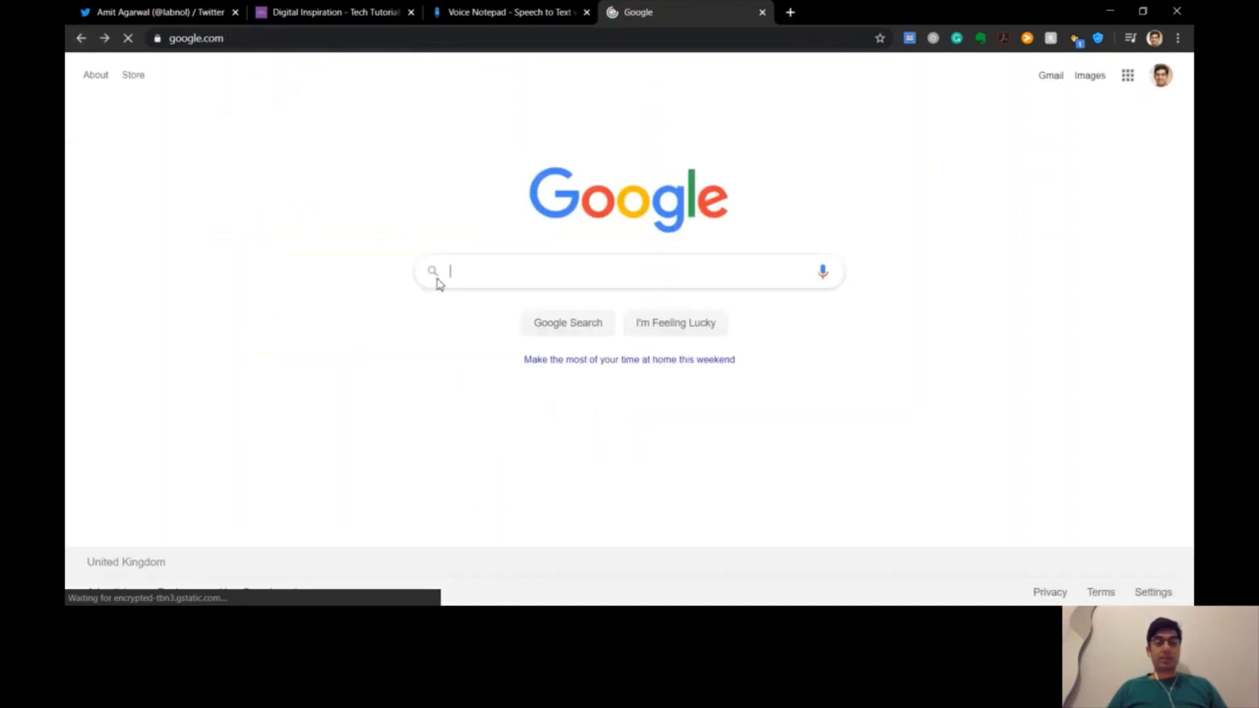
click(821, 281)
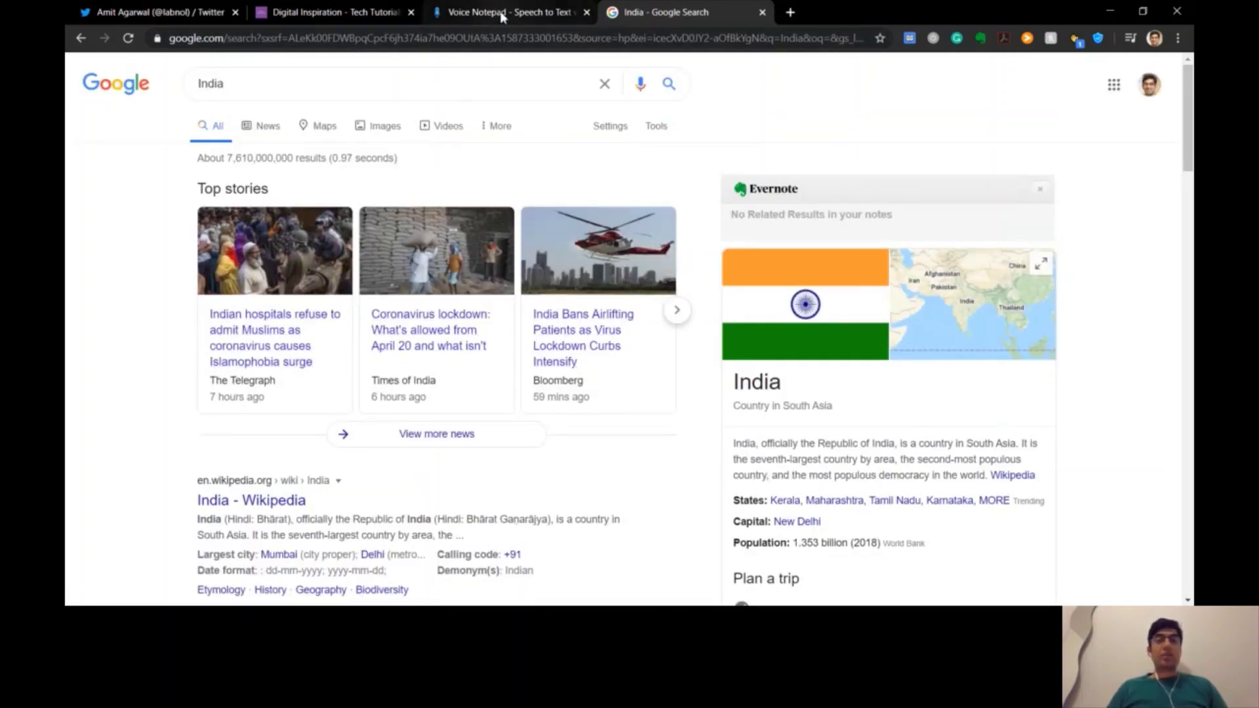
Alternate between the India search results and the Voice Notepad tab, ending on Voice Notepad
click(502, 18)
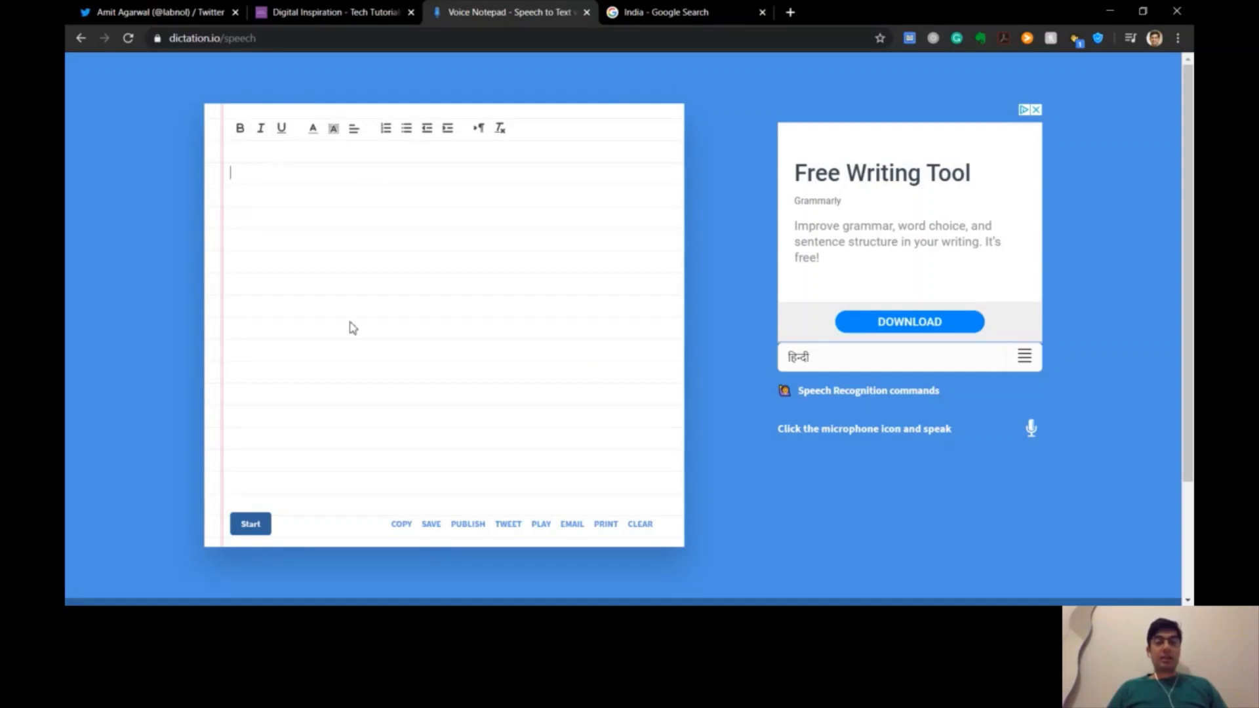
click(641, 13)
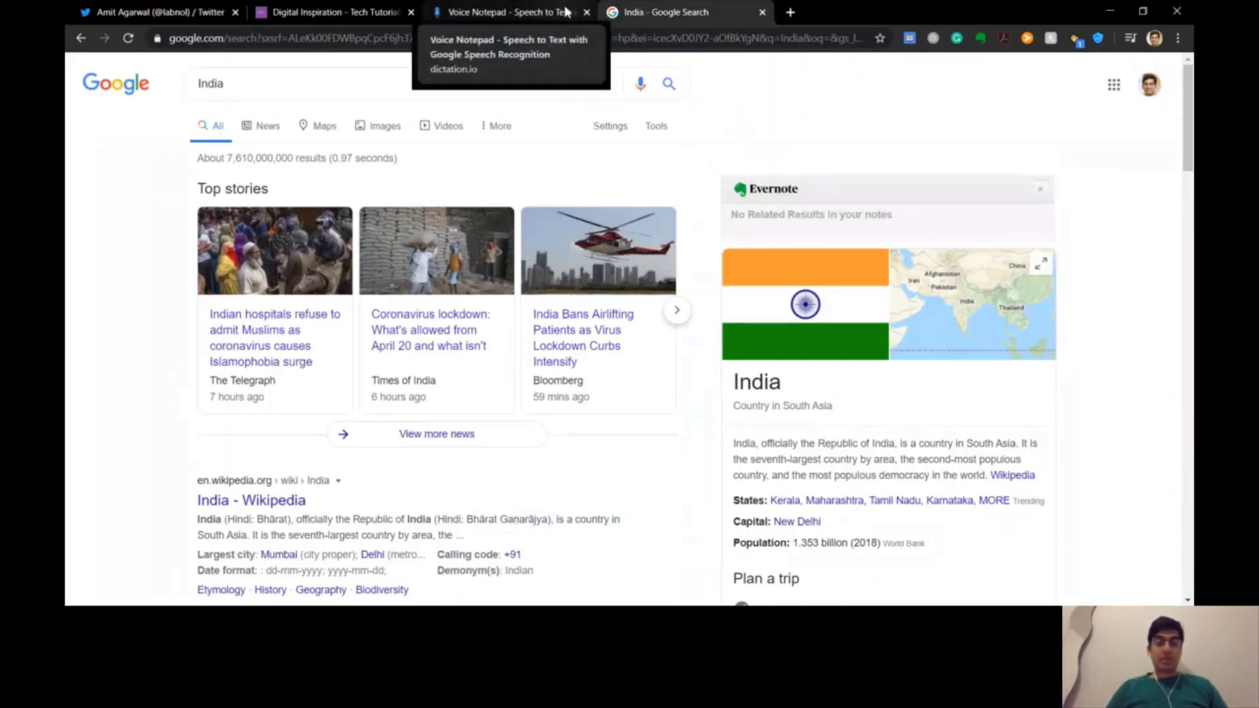
click(549, 13)
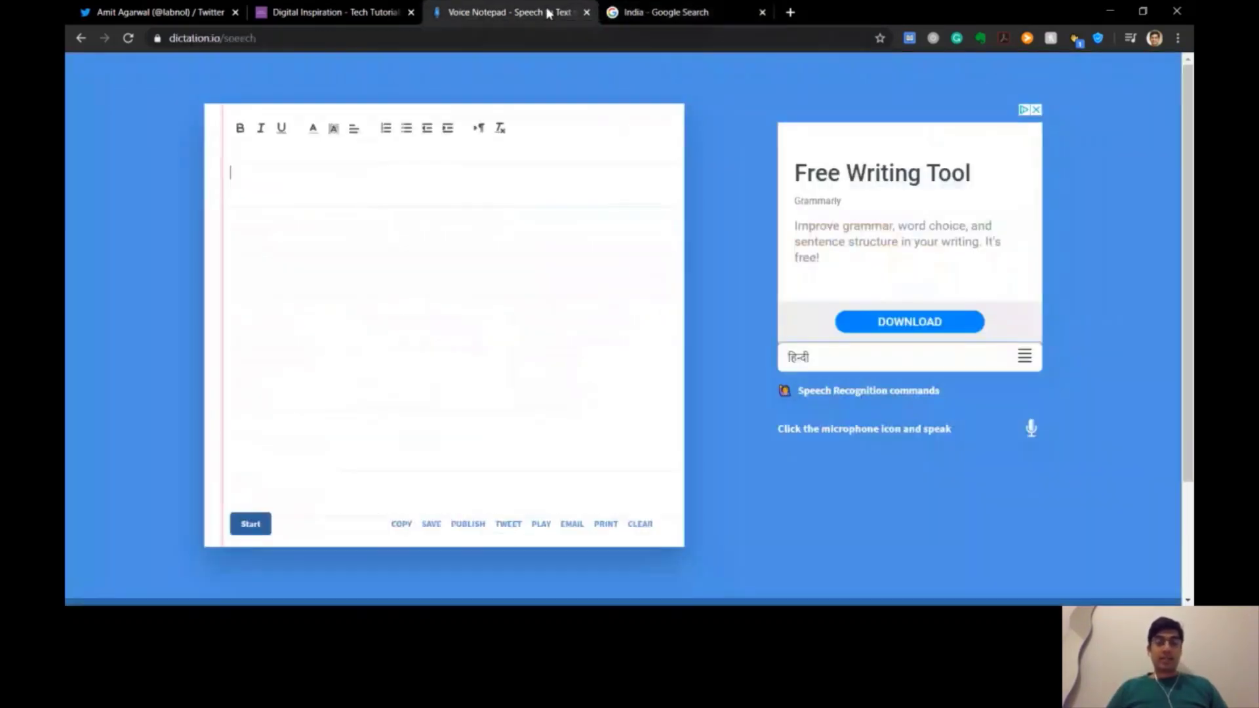
click(662, 19)
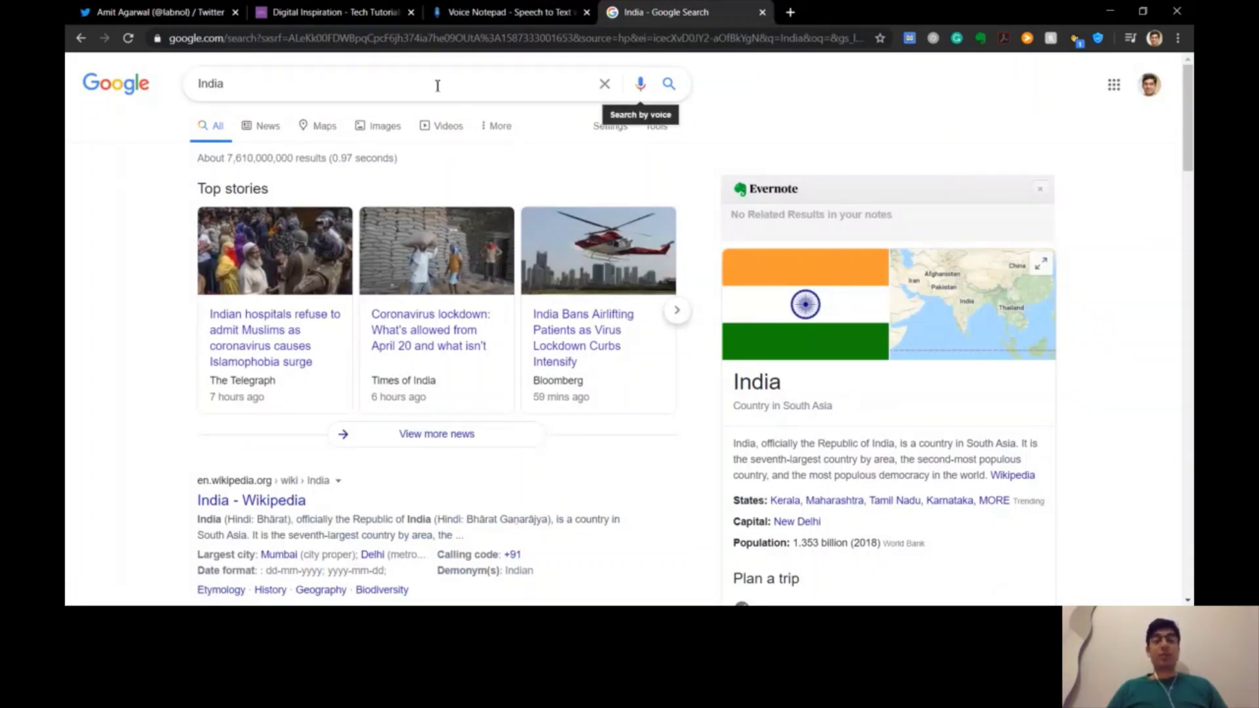
click(503, 19)
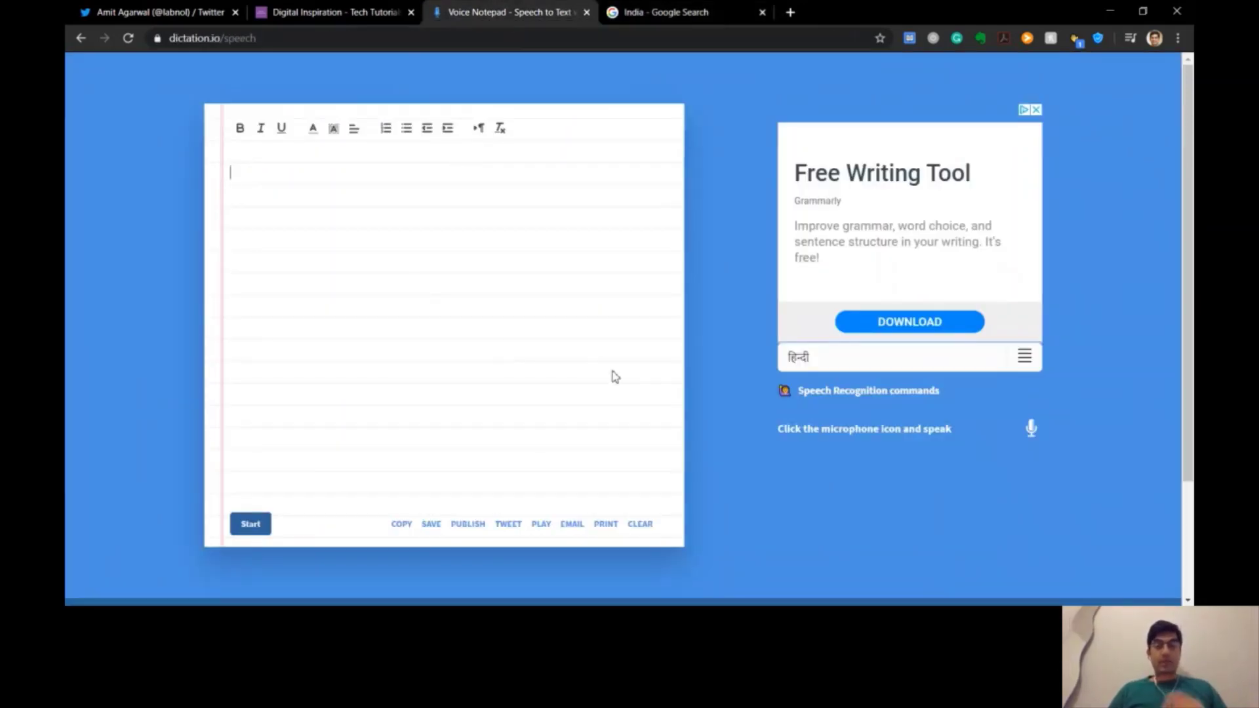
Choose English (India) as the dictation language and start listening
click(843, 359)
click(839, 328)
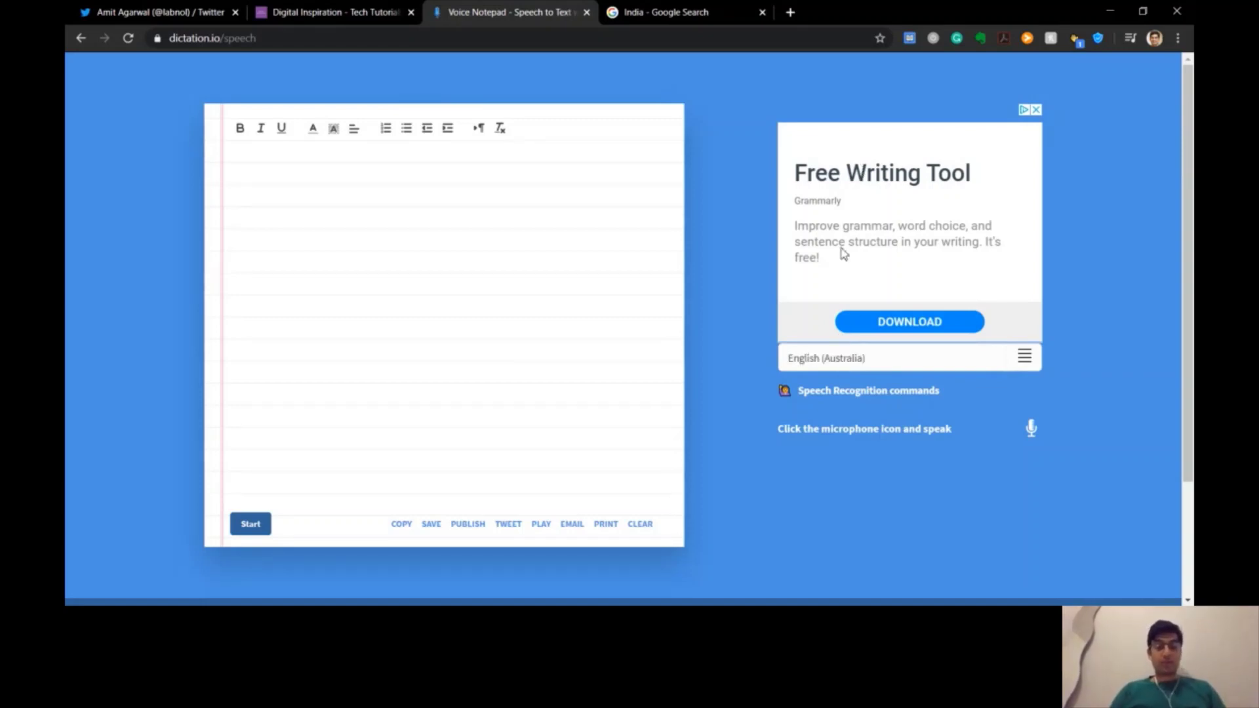
key(Down)
key(Down)
key(Down)
key(Down)
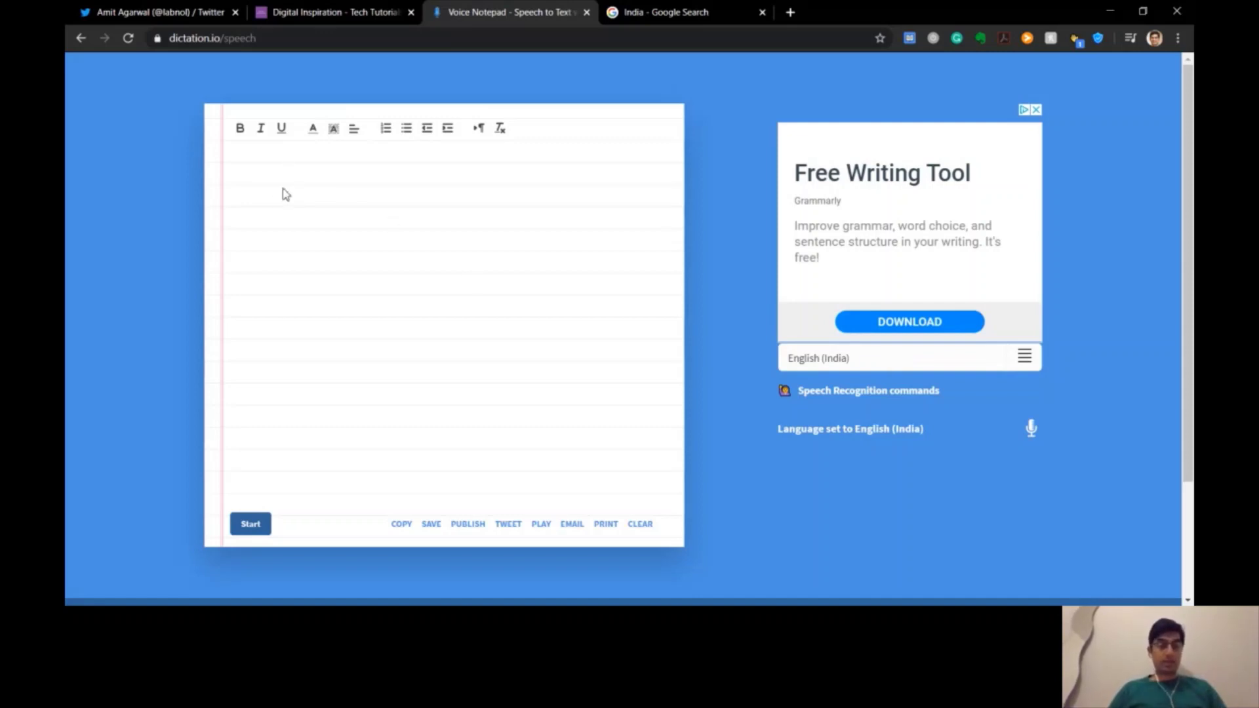
click(250, 523)
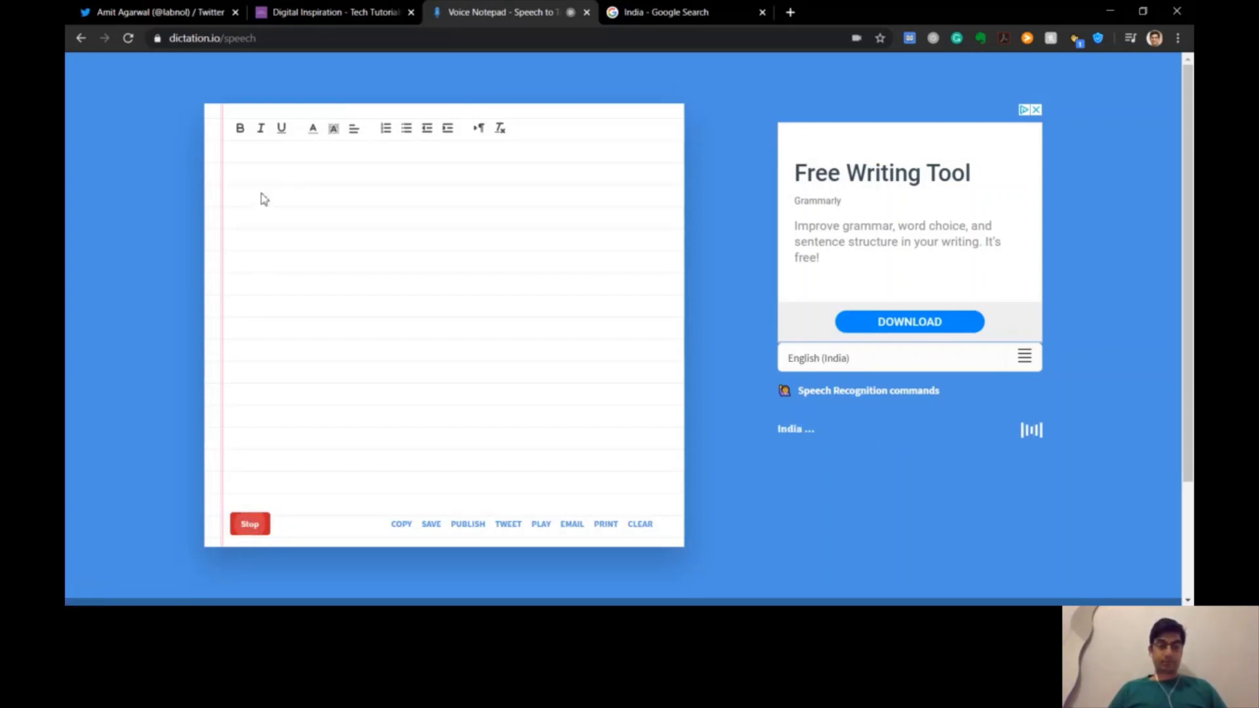
Dictate 'Where is India', add '?', then dictate the Hindi phrase भारत कहां है
click(249, 535)
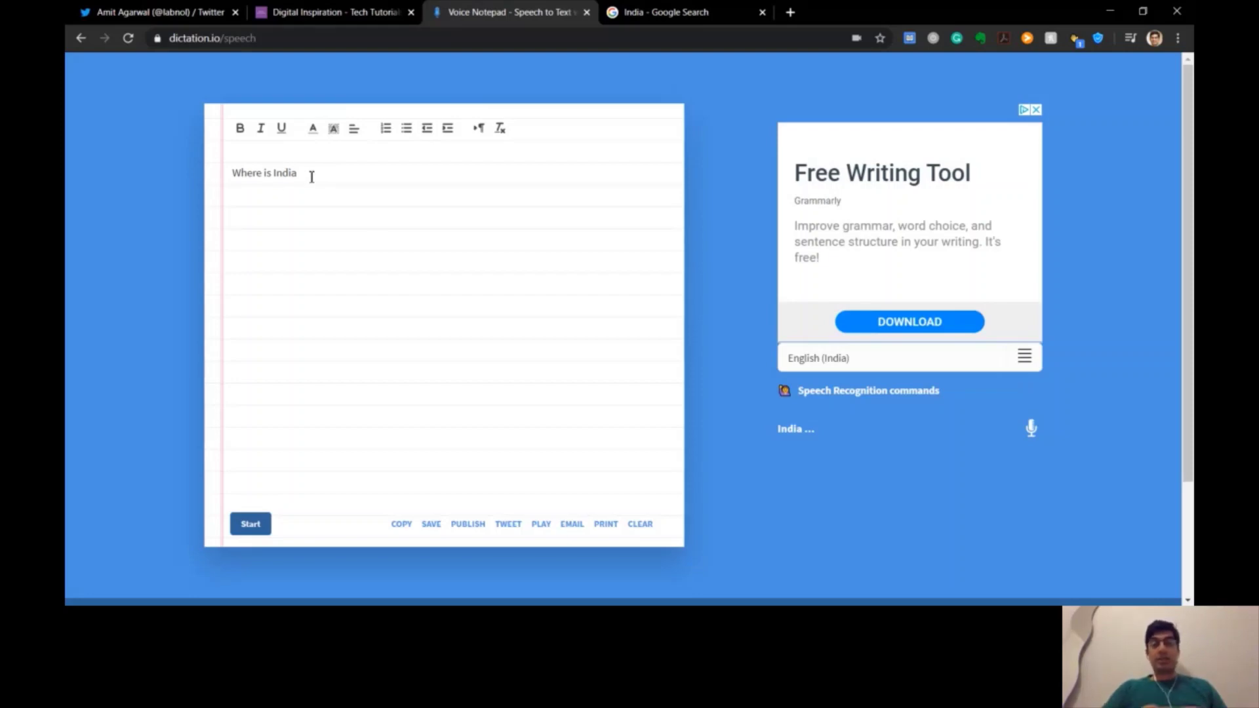
text(?)
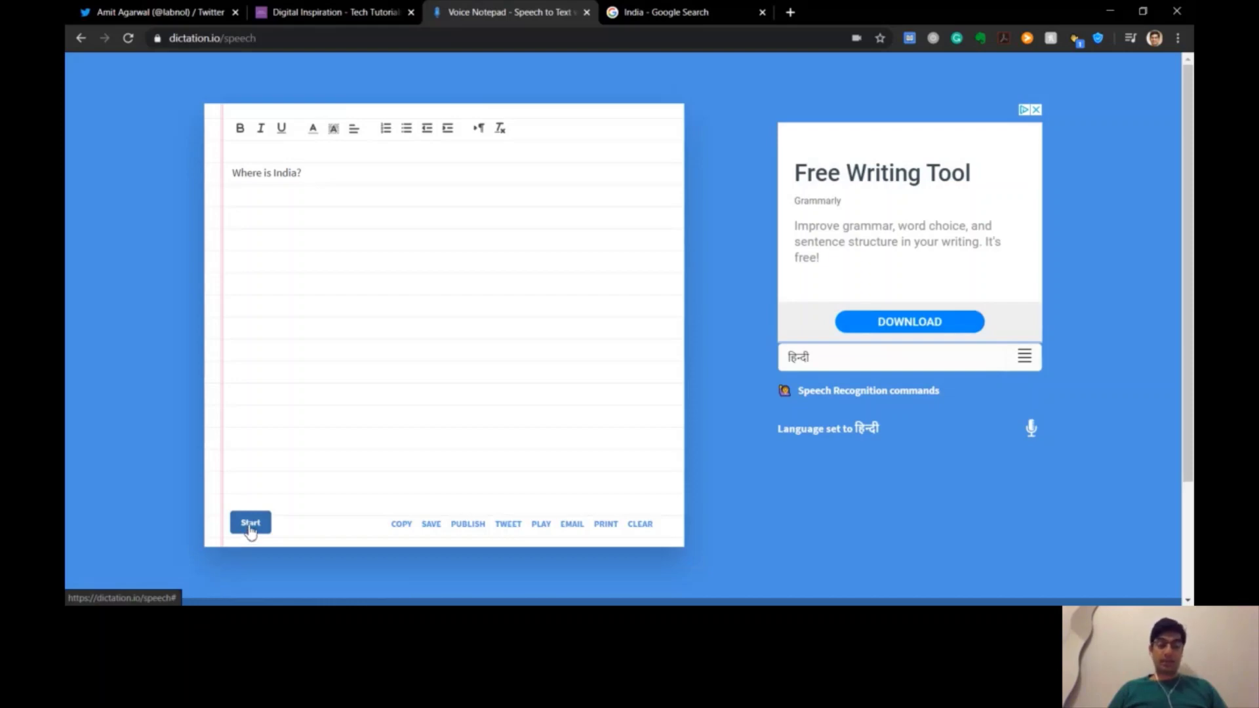
click(250, 524)
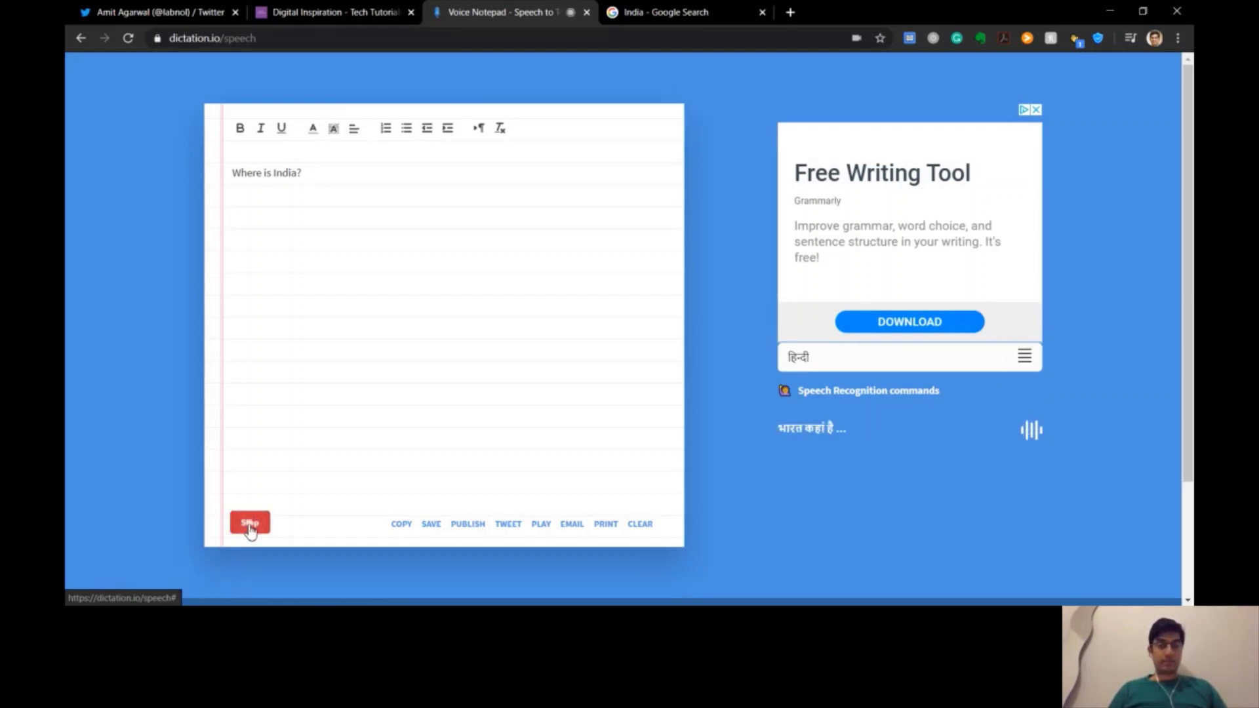
click(251, 526)
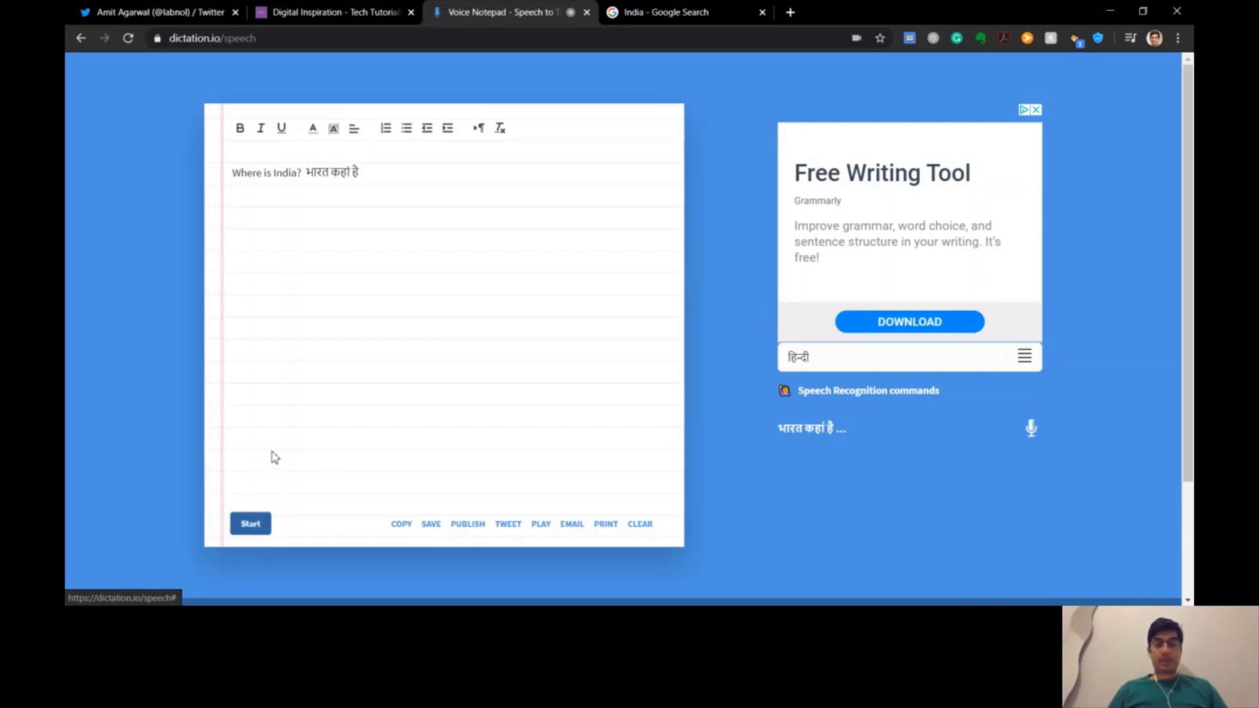